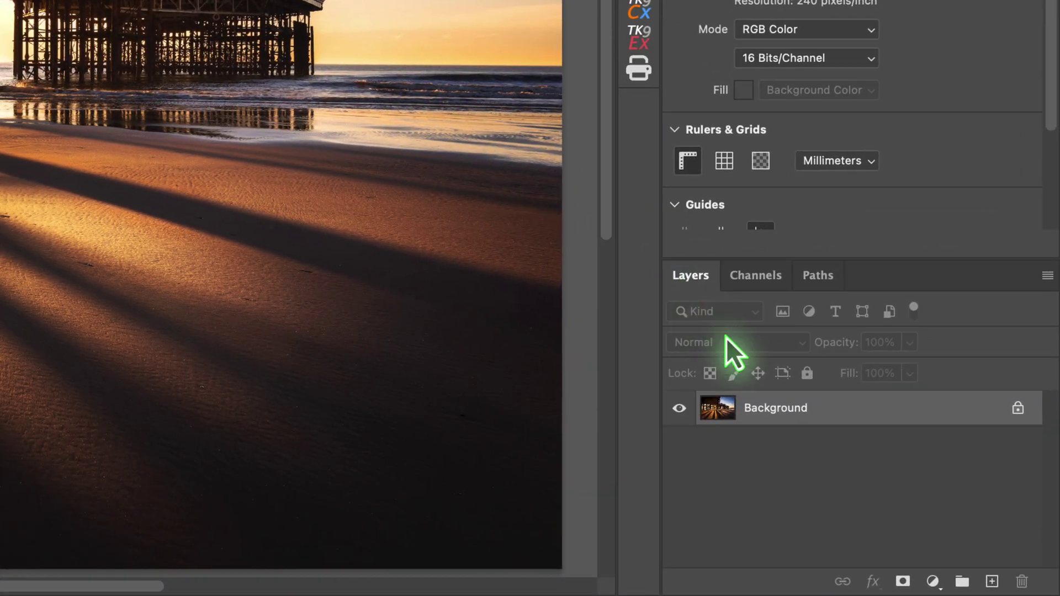
# Step: Create a new empty layer above the photo and name it 'Film Border'
pyautogui.click(992, 582)
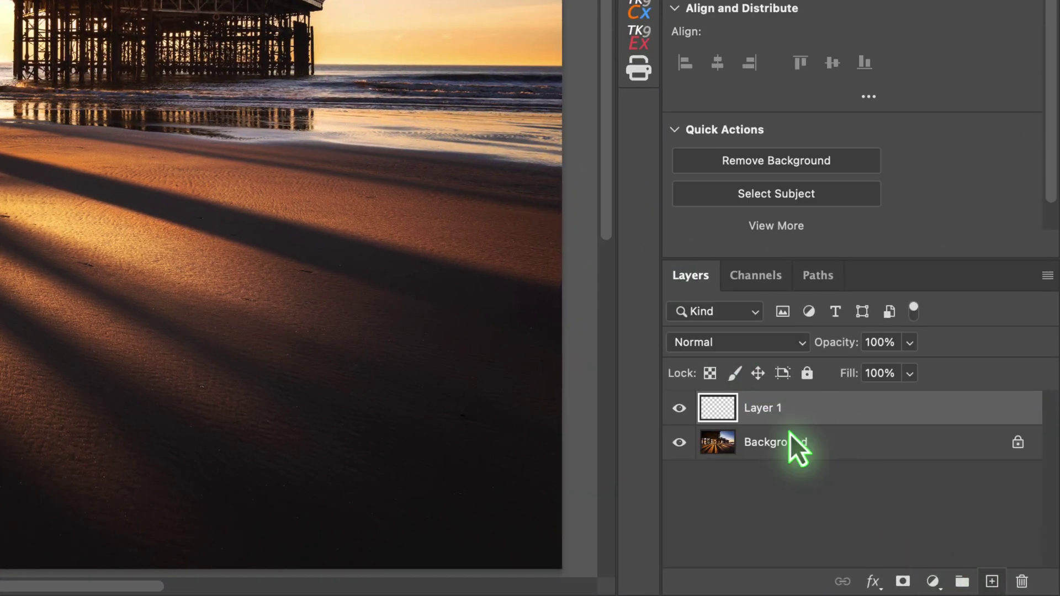
pyautogui.doubleClick(755, 408)
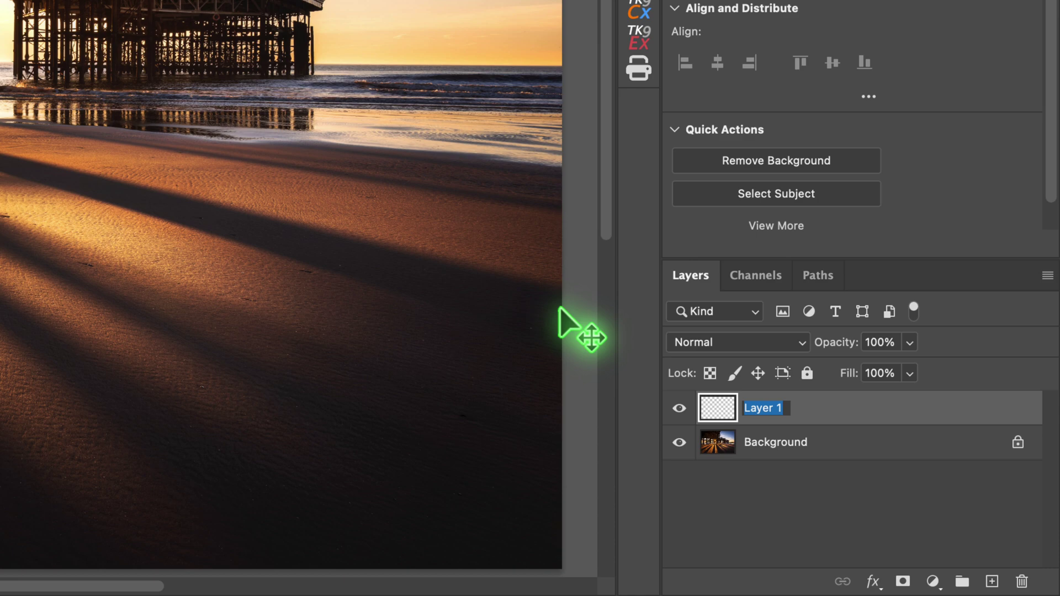
pyautogui.write('Film B')
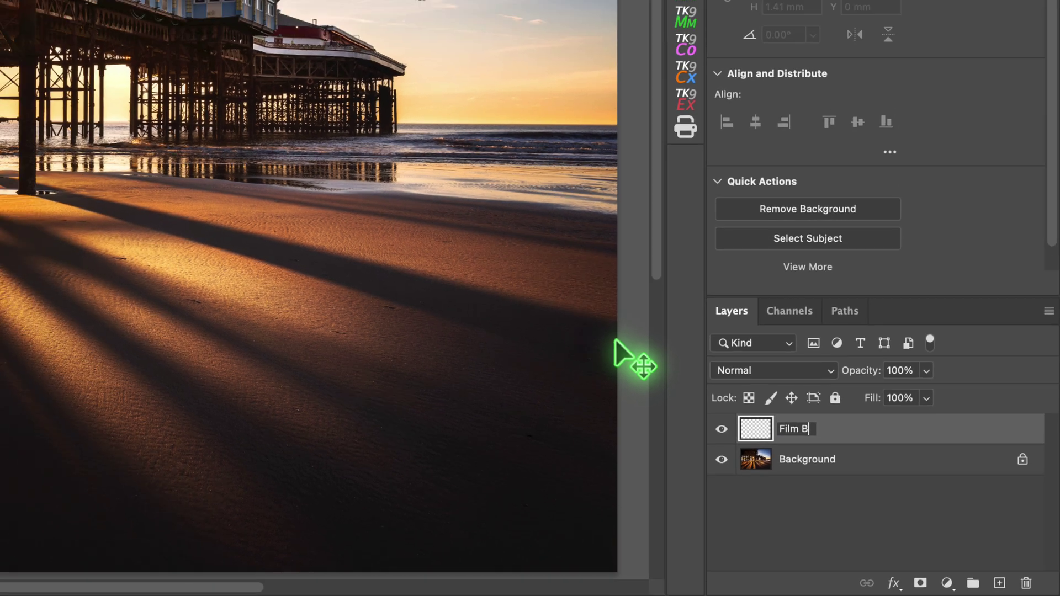
pyautogui.write('order')
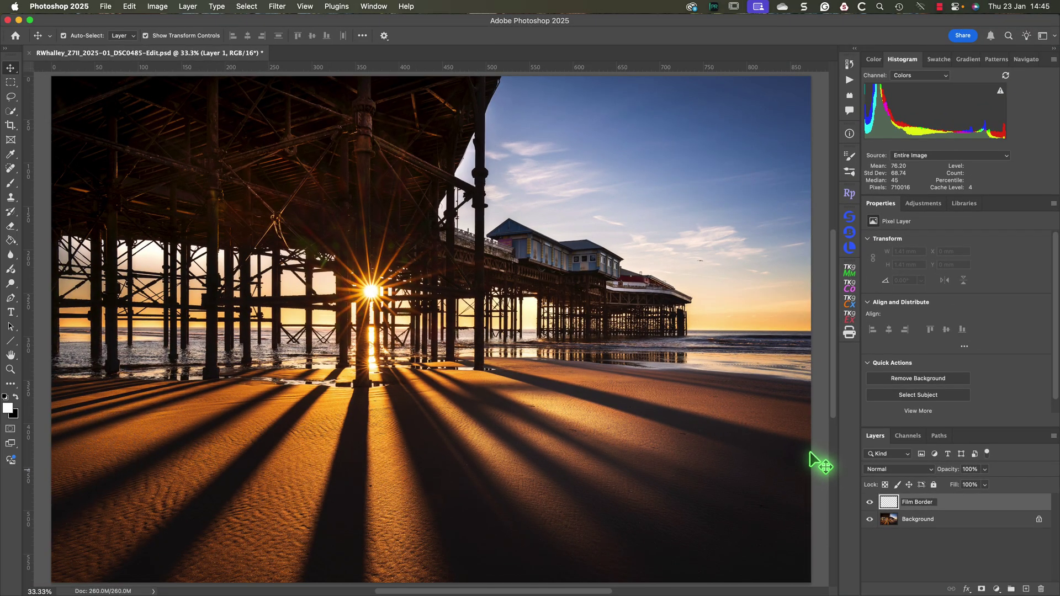
pyautogui.press('Return')
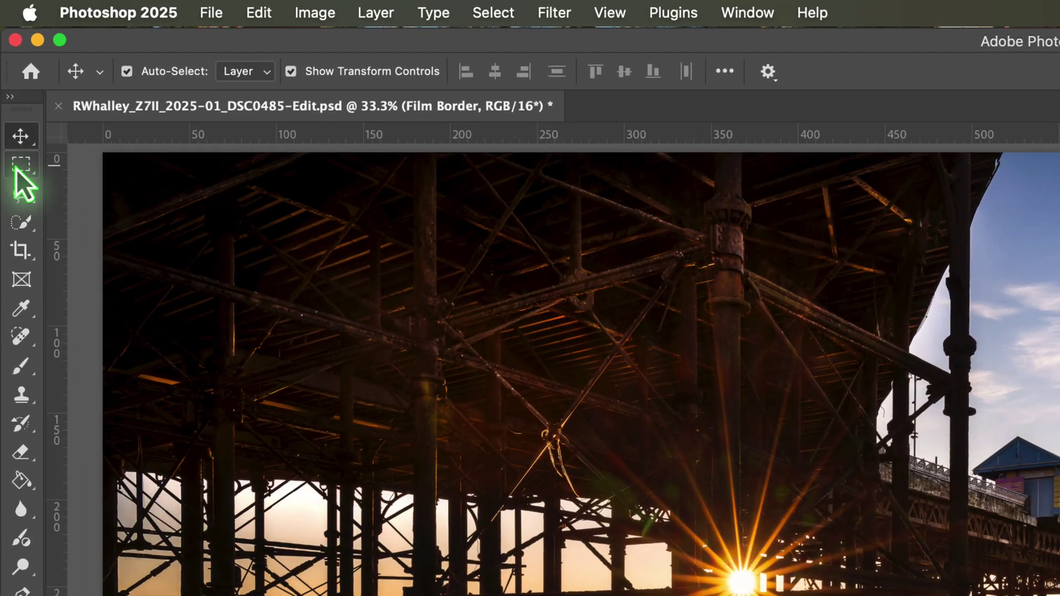
# Step: Choose the Rectangular Marquee Tool from the marquee tool group
pyautogui.click(10, 83)
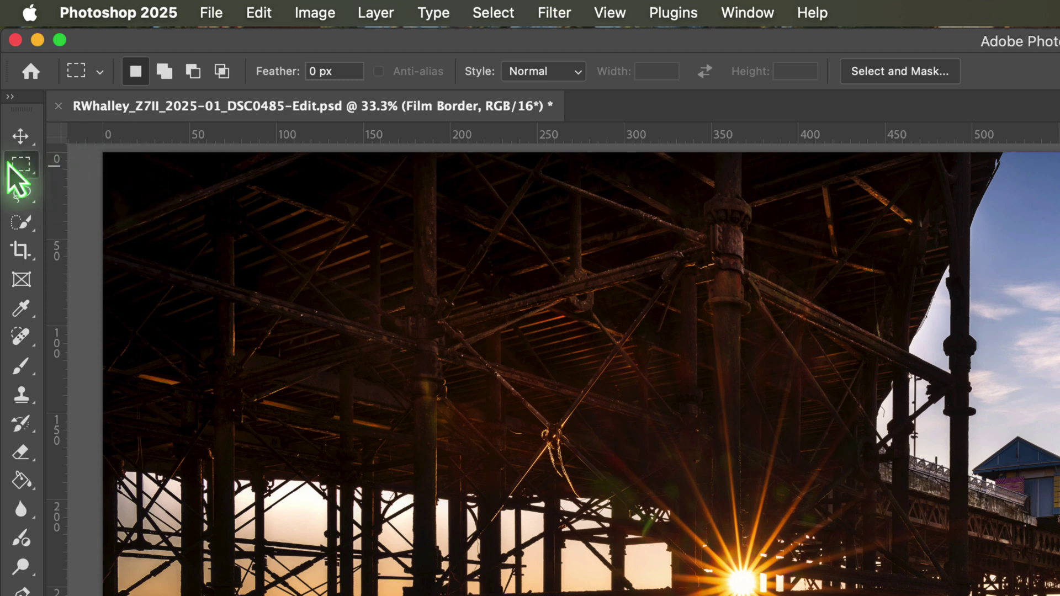
pyautogui.rightClick(25, 164)
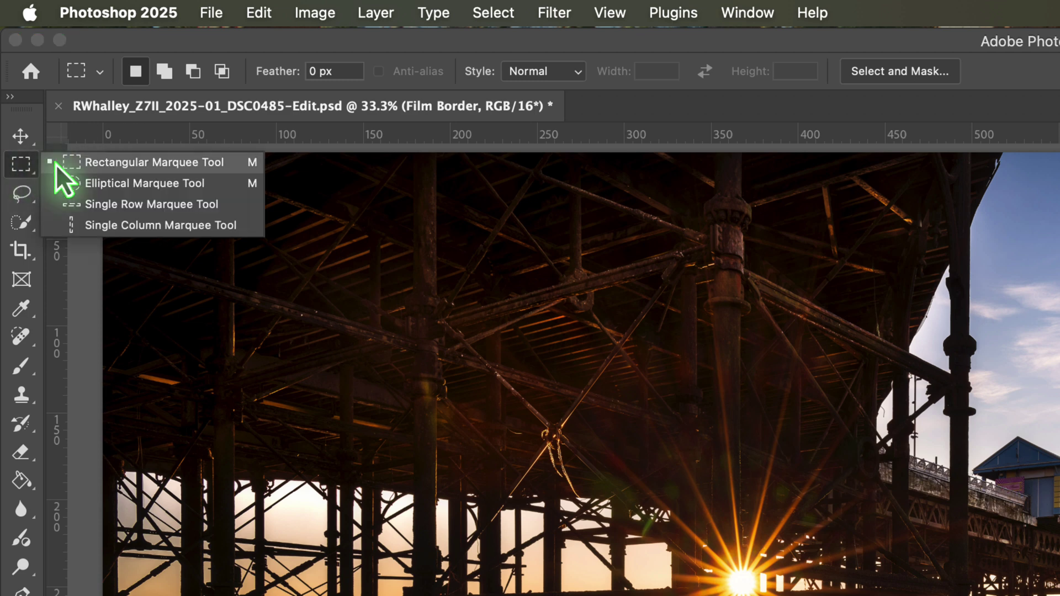
pyautogui.click(138, 166)
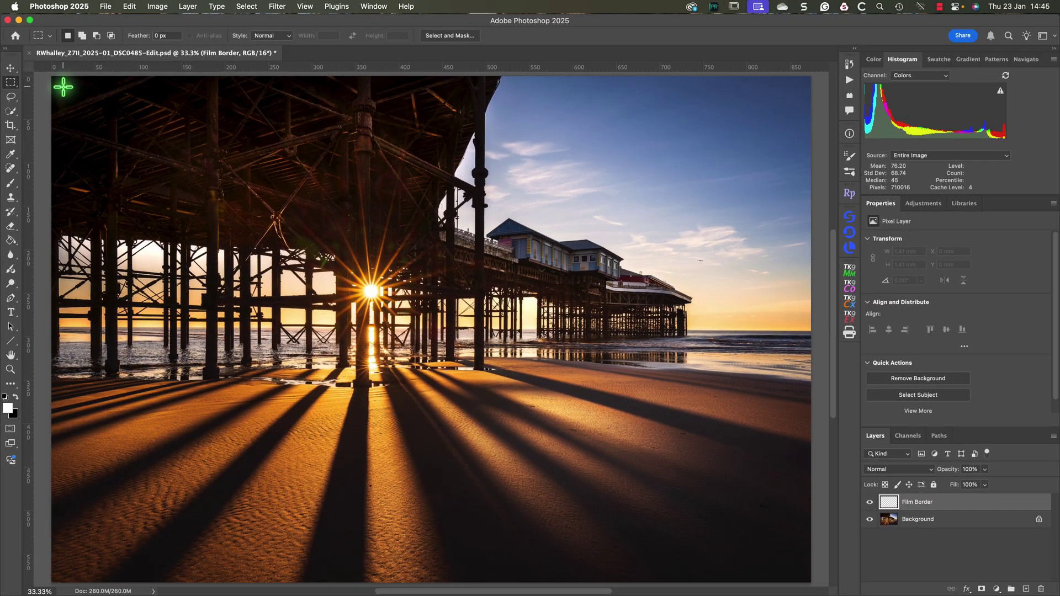
# Step: Drag a rectangular selection over nearly the whole photo, nudged to leave a small margin all round
pyautogui.moveTo(126, 174); pyautogui.dragTo(189, 225)
pyautogui.moveTo(95, 112); pyautogui.dragTo(799, 572)
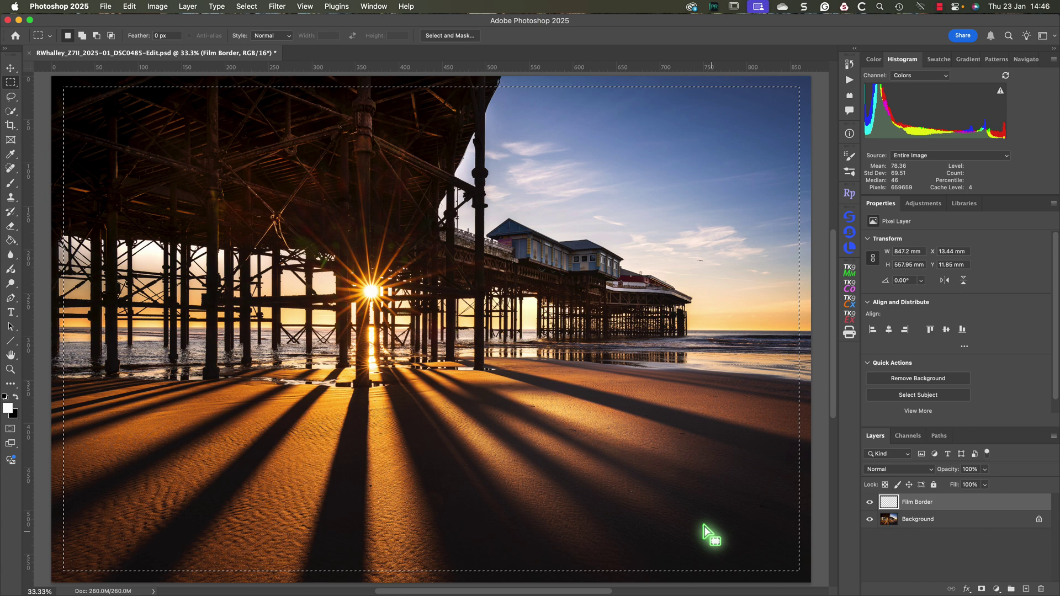
pyautogui.moveTo(465, 353); pyautogui.dragTo(466, 350)
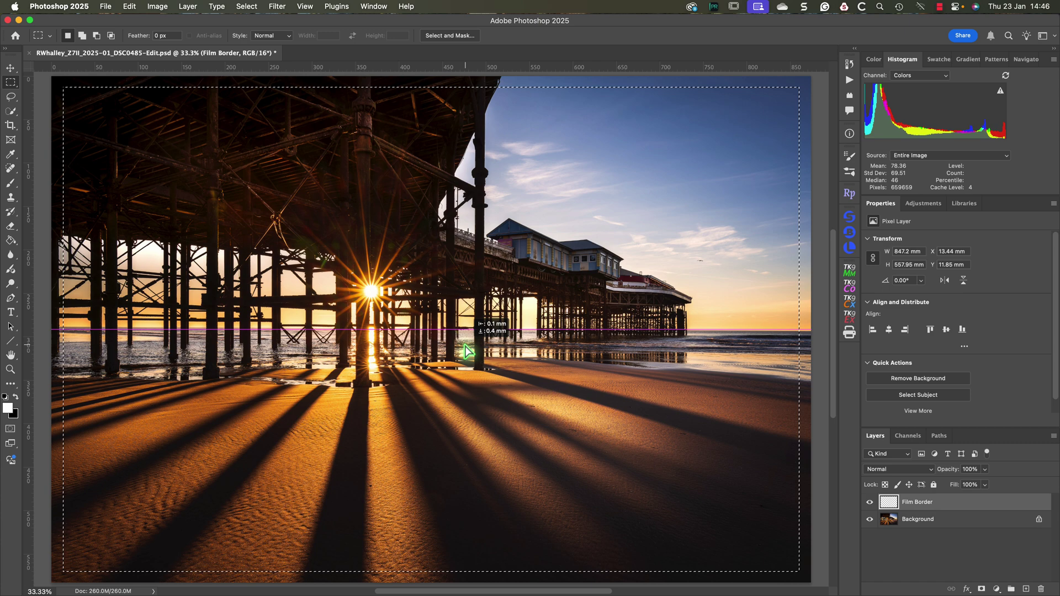
pyautogui.moveTo(467, 351); pyautogui.dragTo(468, 353)
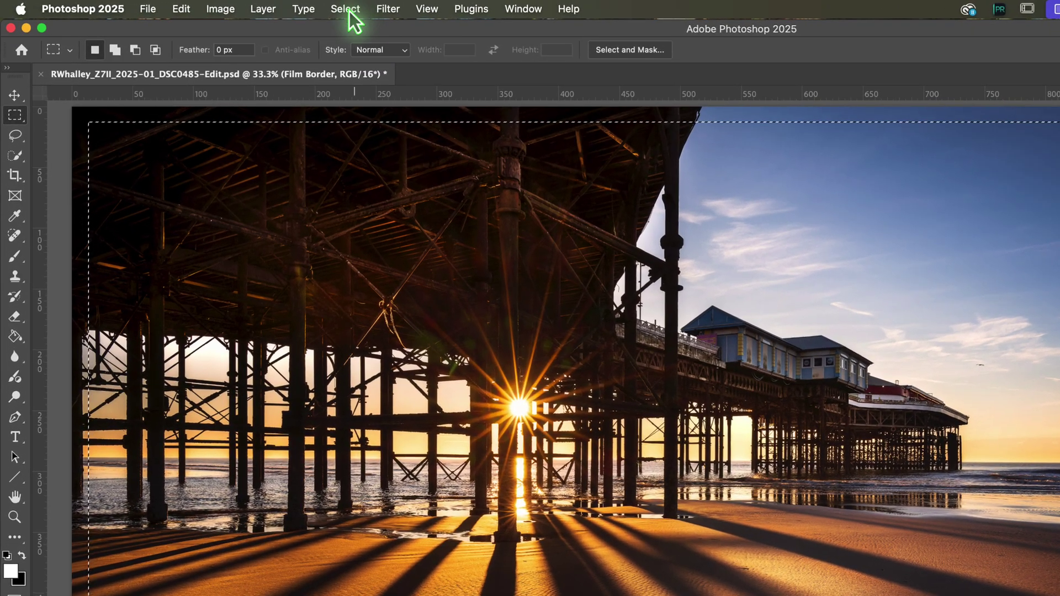
# Step: Invert the selection, fill the outer strip with black using the Paint Bucket, then deselect
pyautogui.click(338, 8)
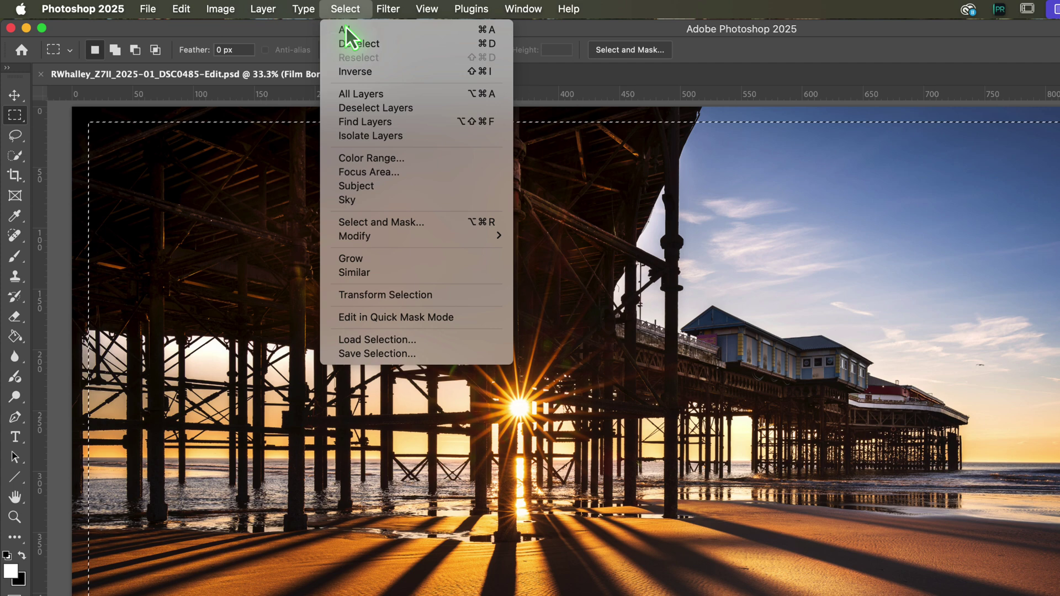
pyautogui.click(356, 72)
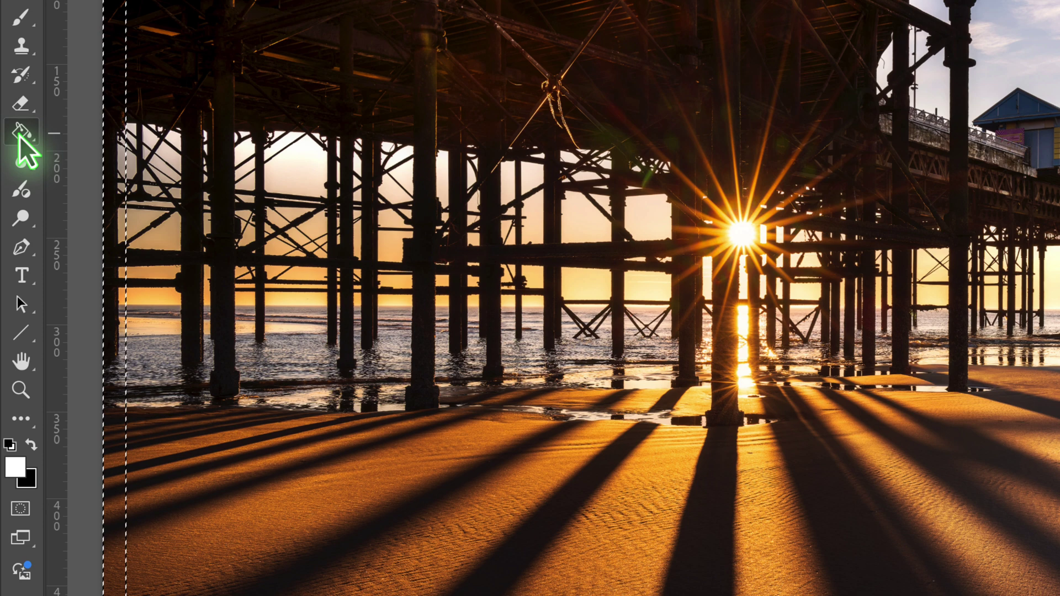
pyautogui.rightClick(19, 138)
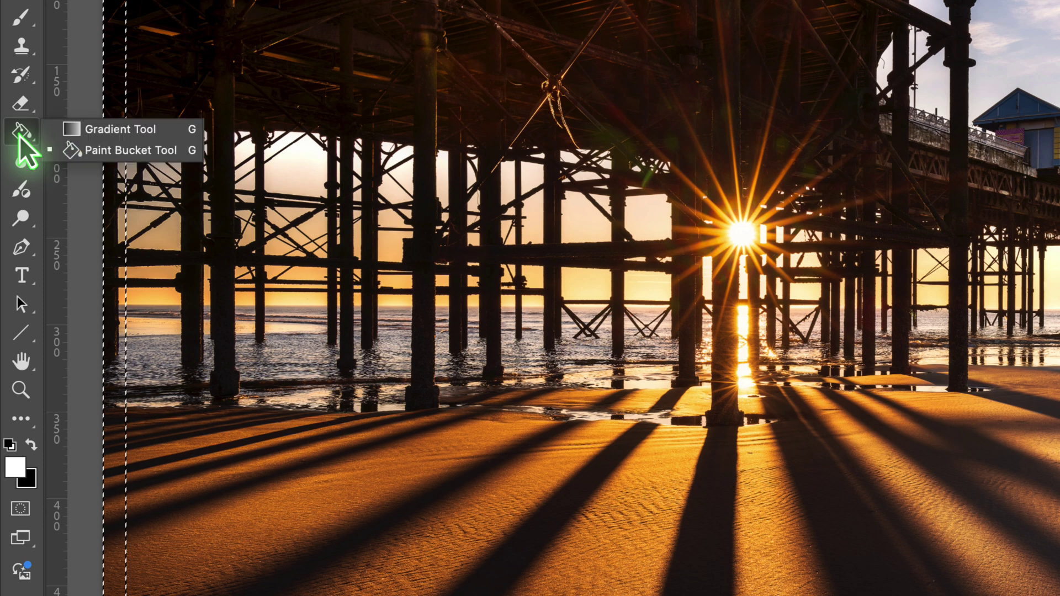
pyautogui.click(117, 153)
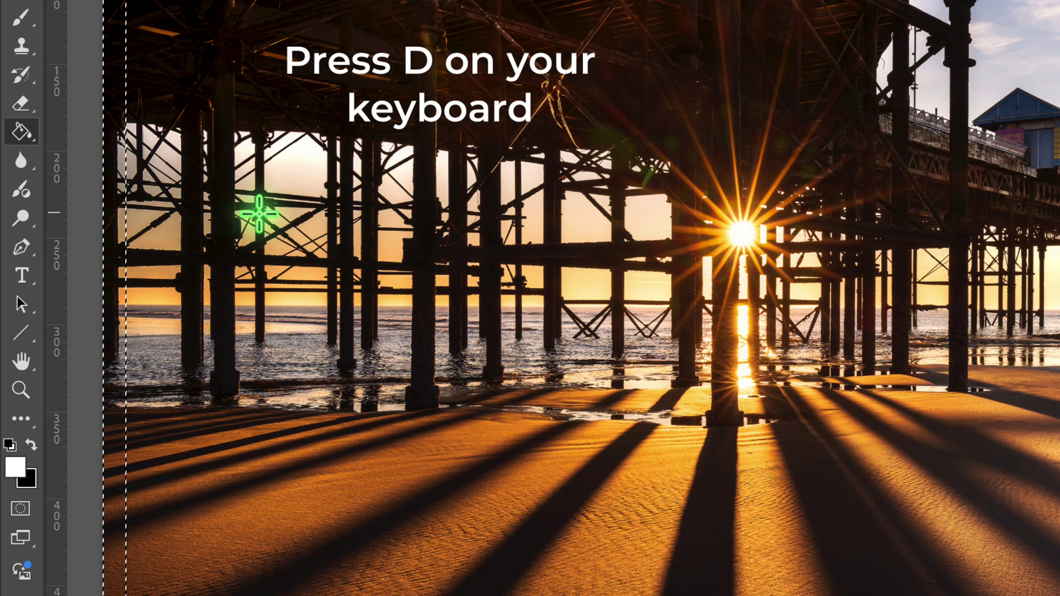
pyautogui.press('d')
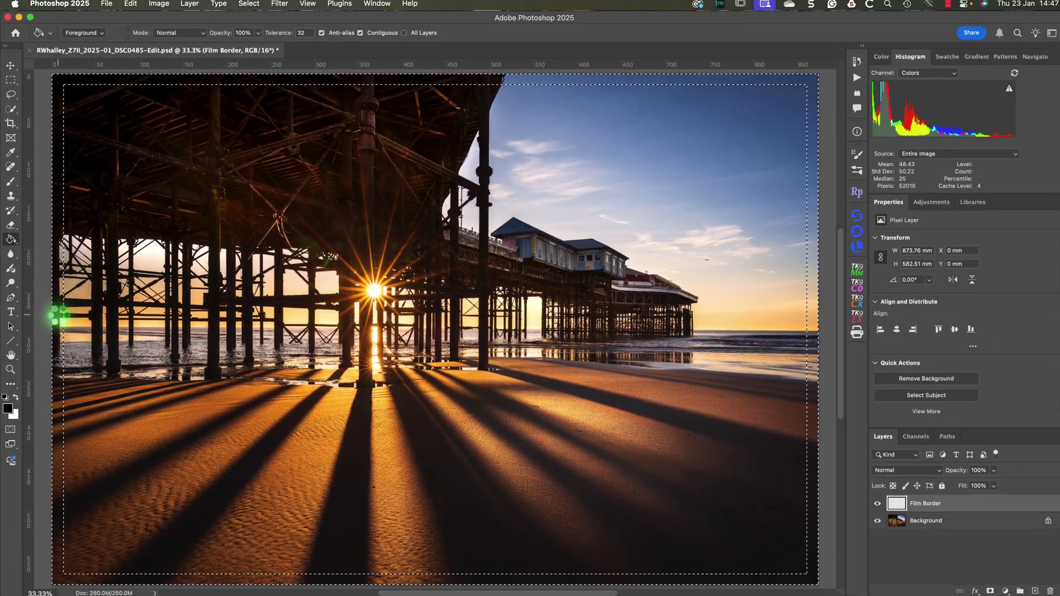
pyautogui.click(93, 295)
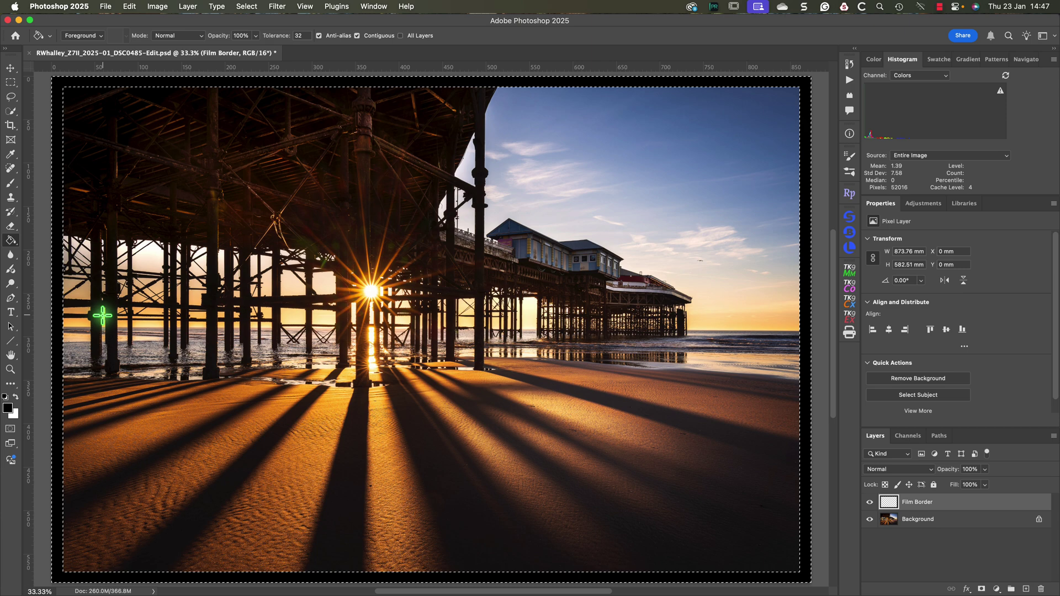
pyautogui.click(247, 6)
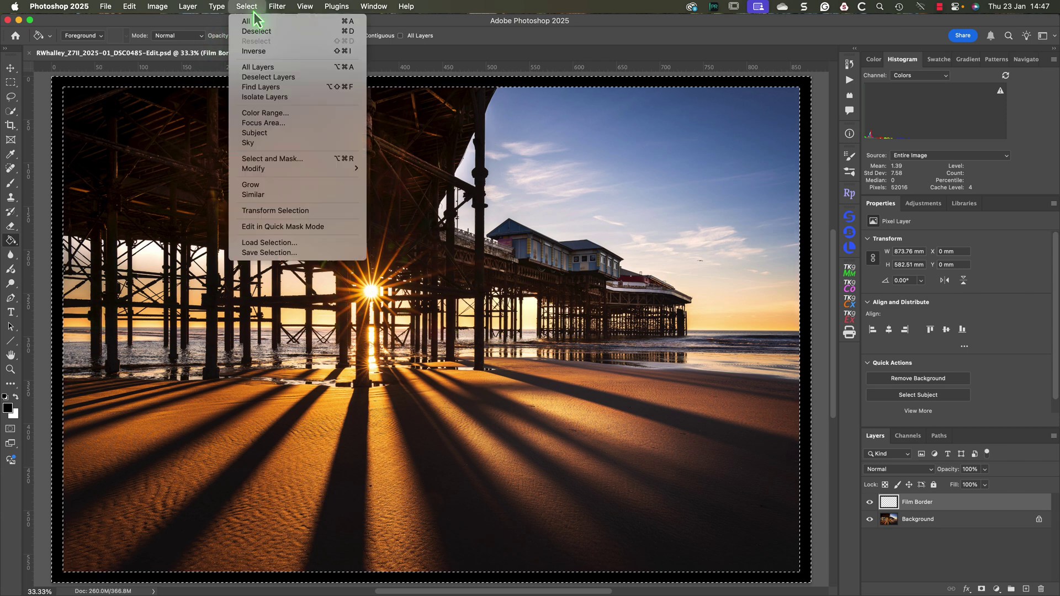
pyautogui.click(253, 31)
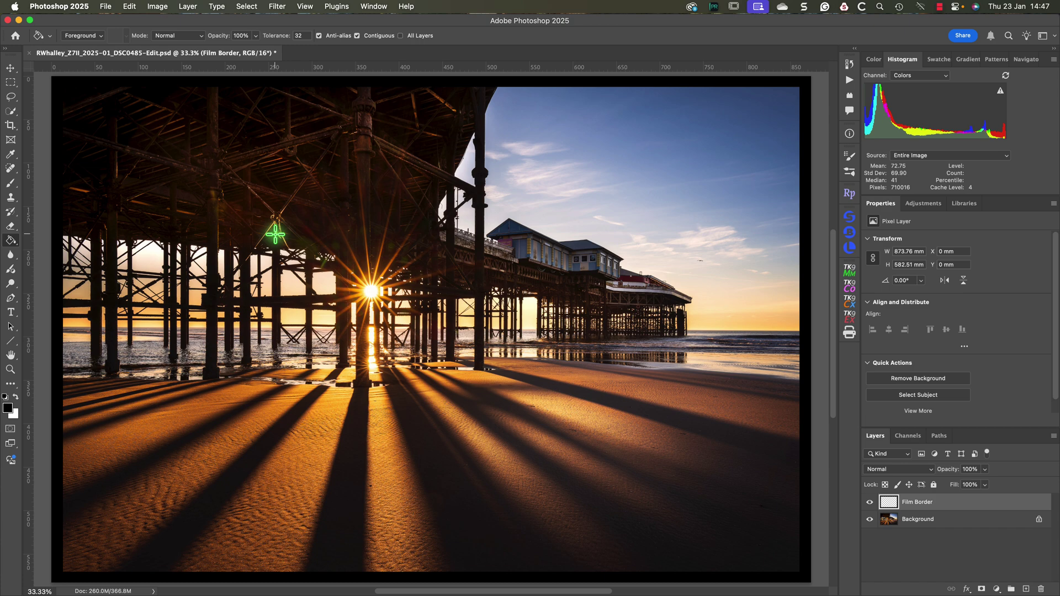
# Step: Check the border by toggling Film Border, then set the Horizontal Type Tool to Arial Regular 45 pt
pyautogui.click(871, 502)
pyautogui.click(871, 503)
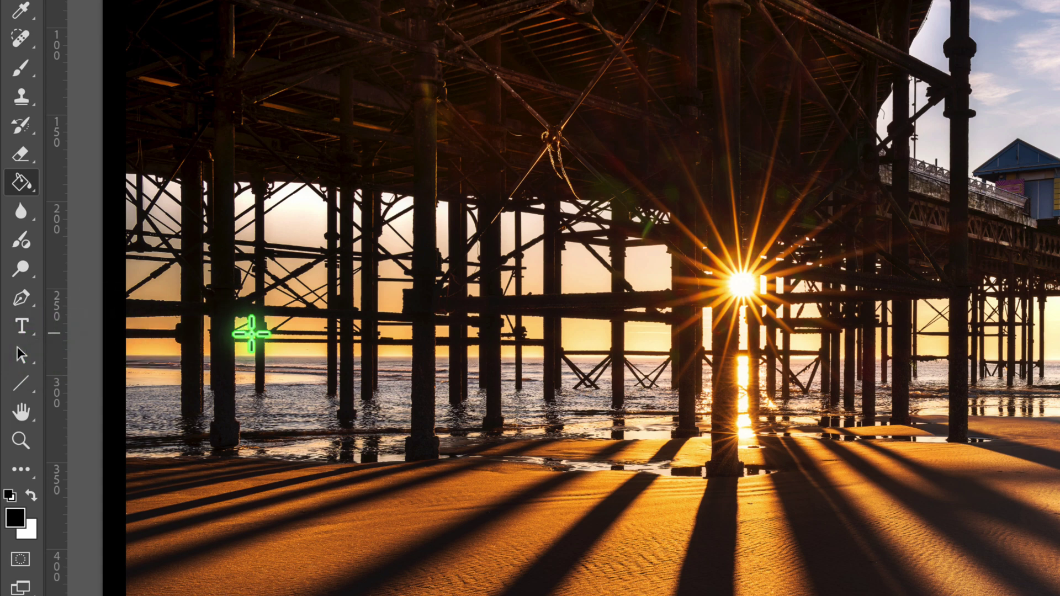
pyautogui.press('t')
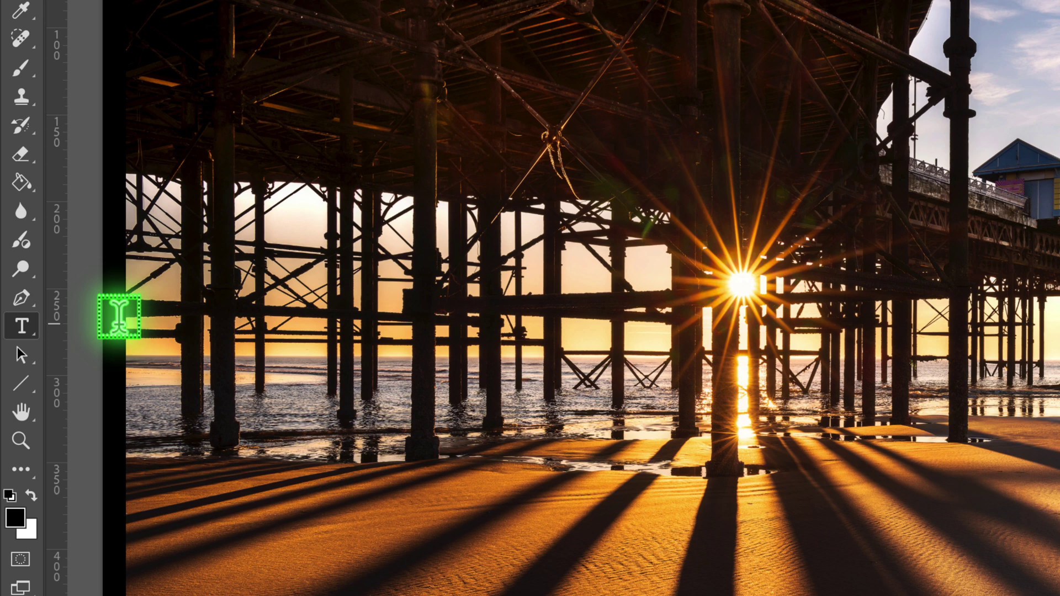
pyautogui.rightClick(31, 333)
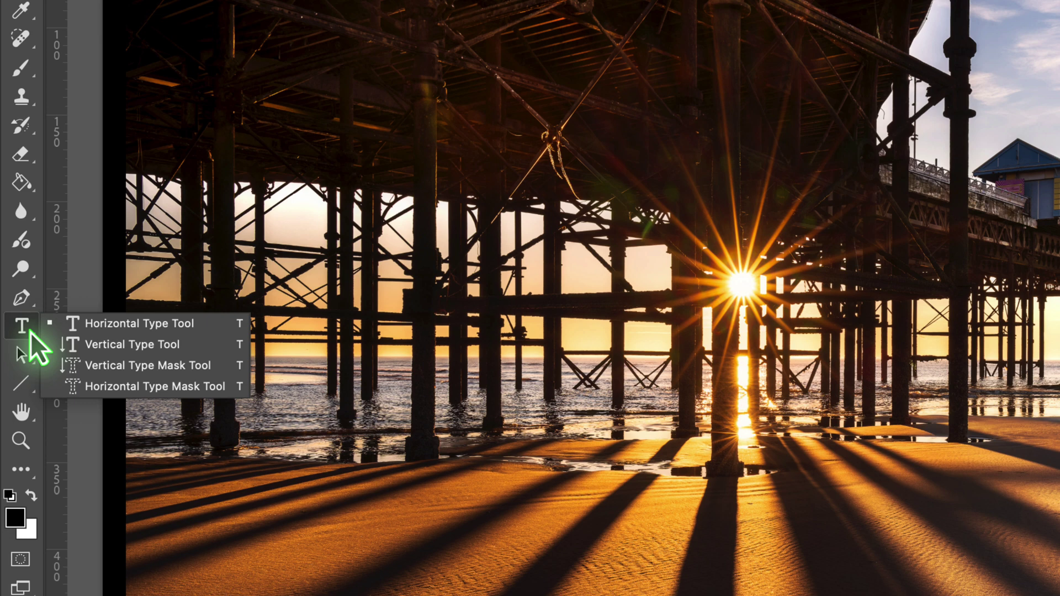
pyautogui.click(116, 322)
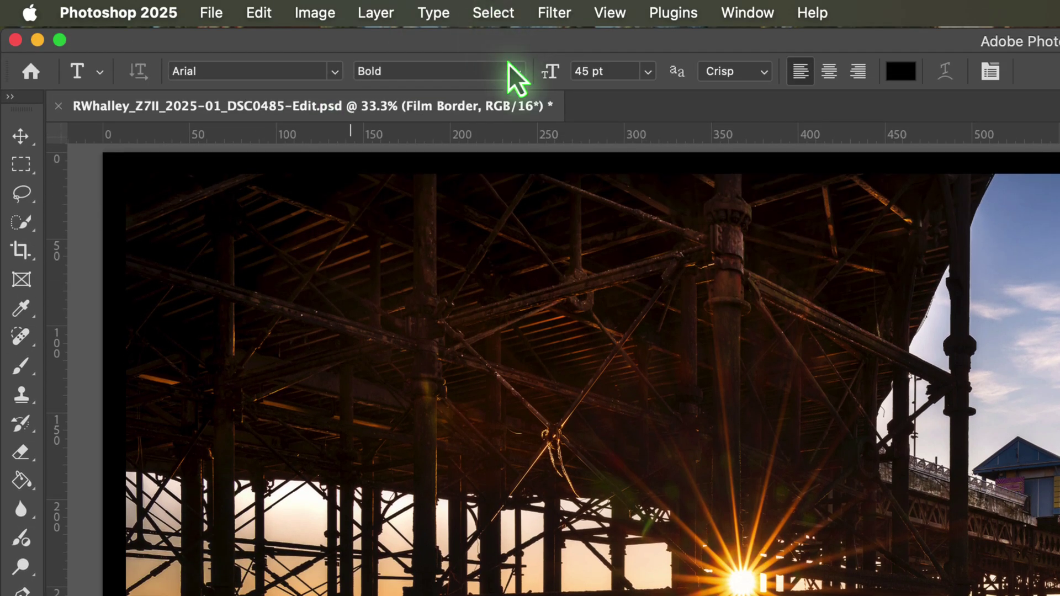
pyautogui.click(513, 70)
pyautogui.click(458, 61)
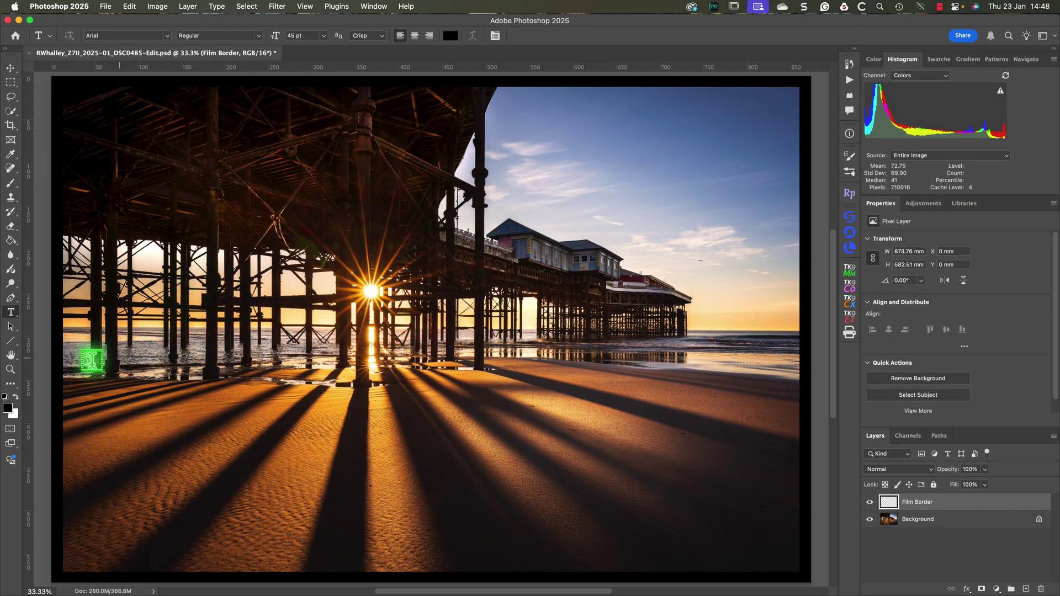
# Step: Swap colours so white becomes the foreground colour for the Fuji RVP text
pyautogui.click(15, 397)
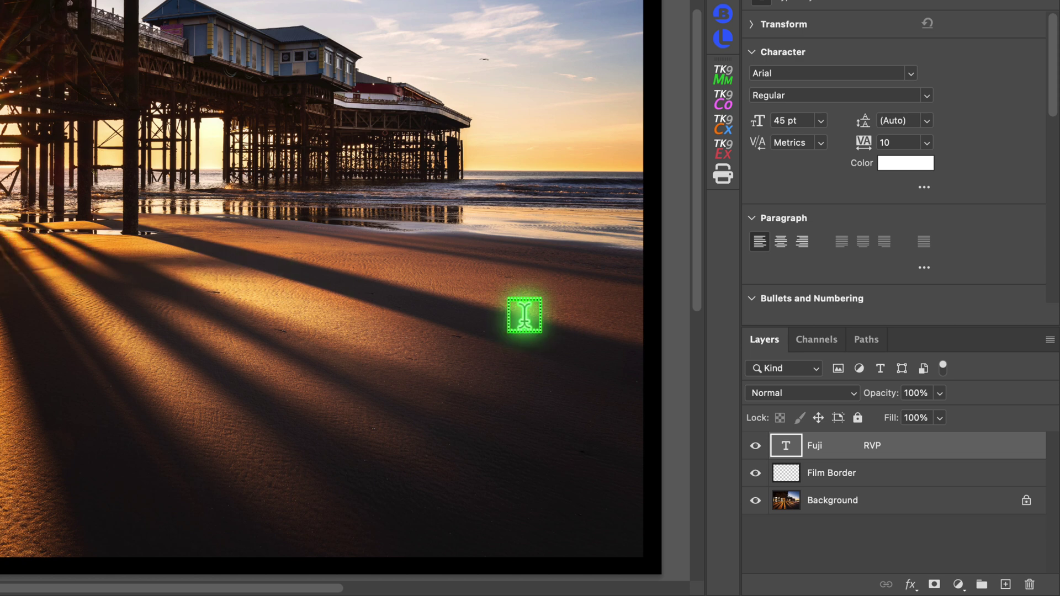
# Step: Set the Fuji RVP text to 24 pt Bold in the Character panel
pyautogui.click(756, 446)
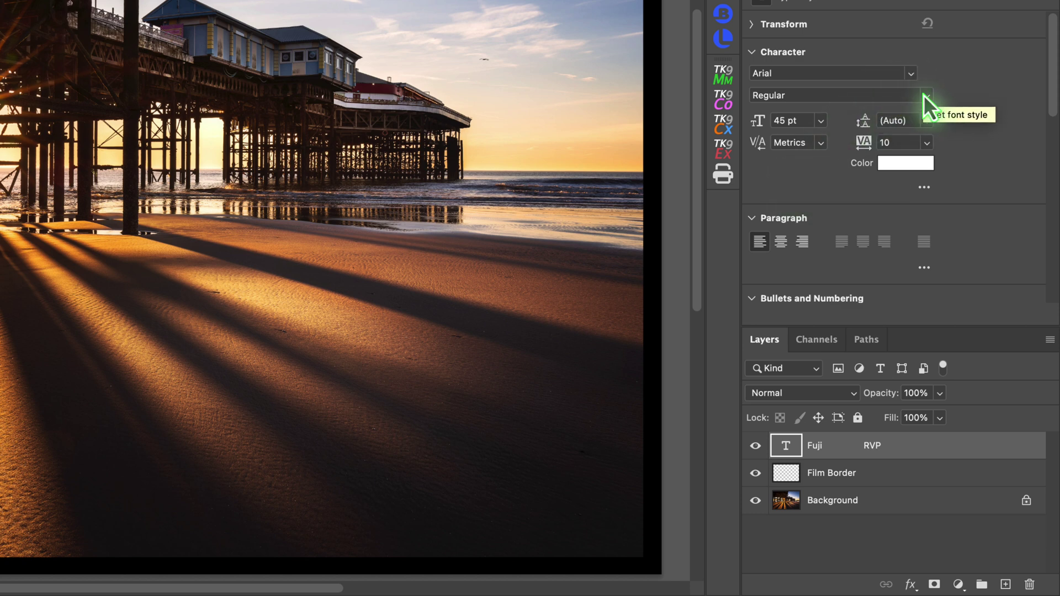
pyautogui.click(823, 121)
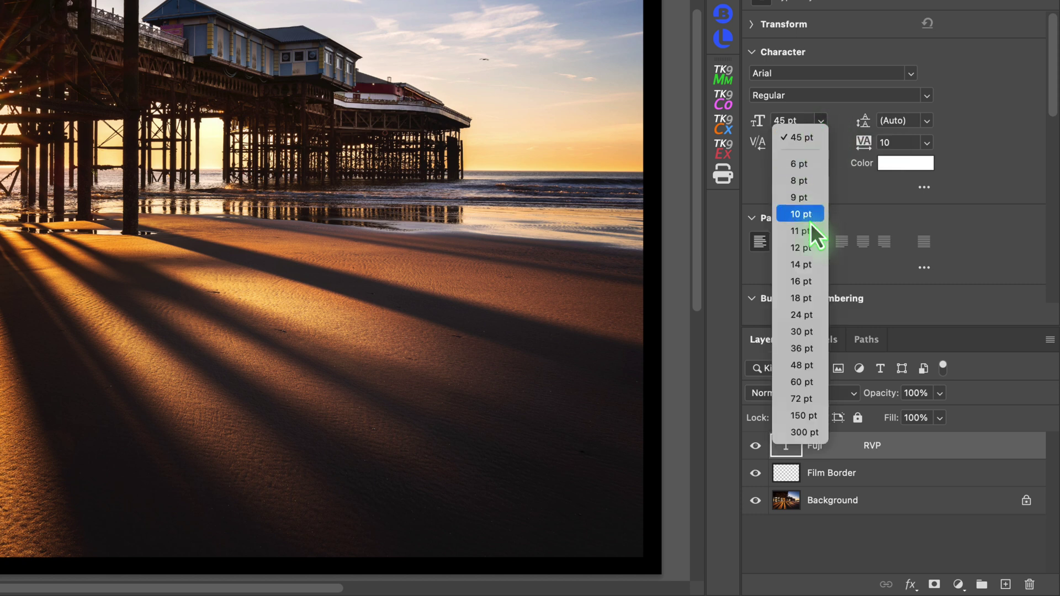
pyautogui.click(802, 315)
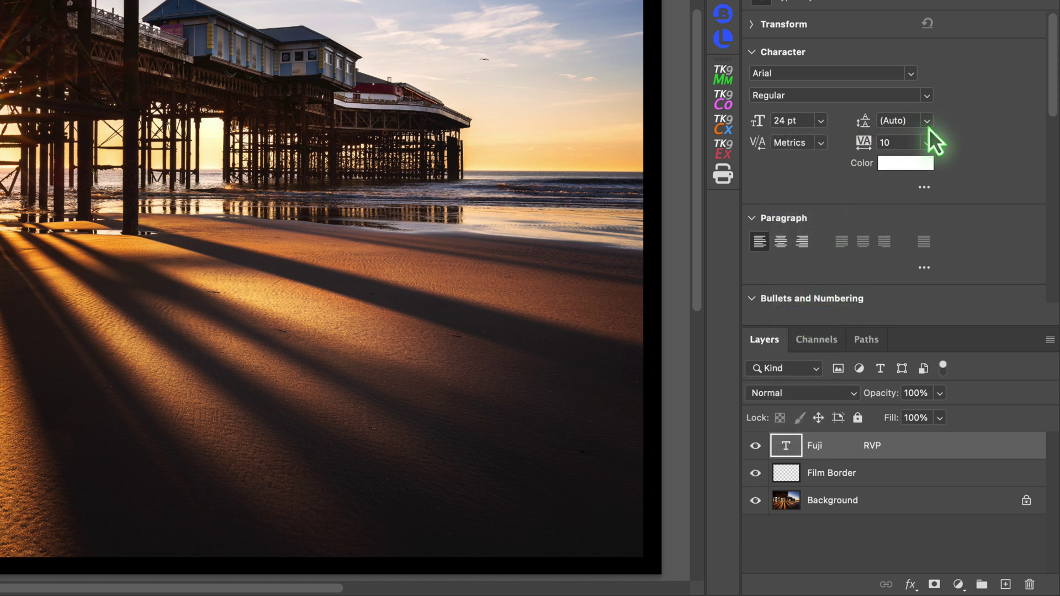
pyautogui.click(927, 95)
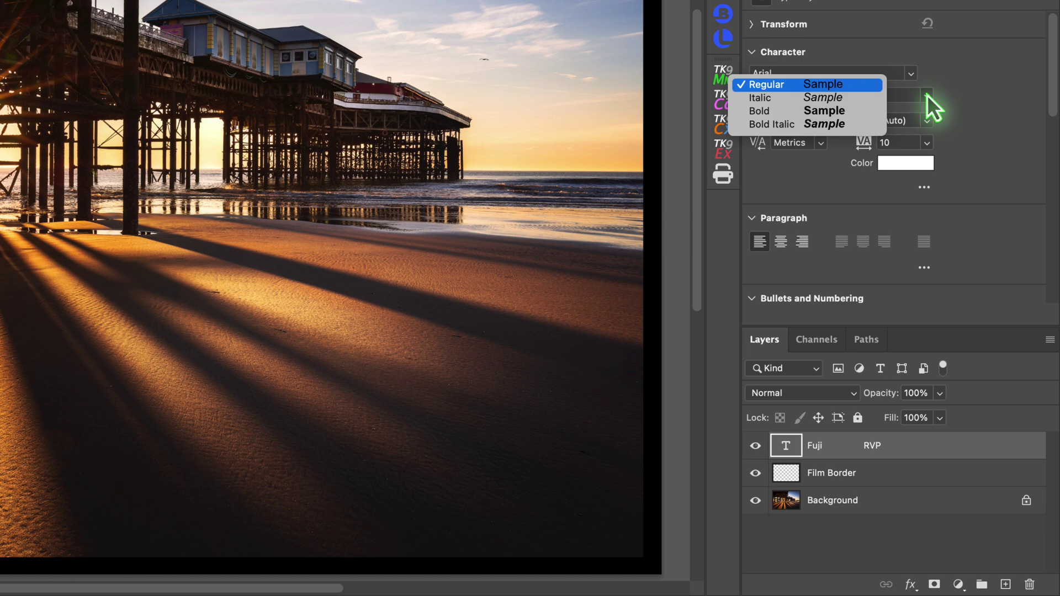
pyautogui.click(777, 115)
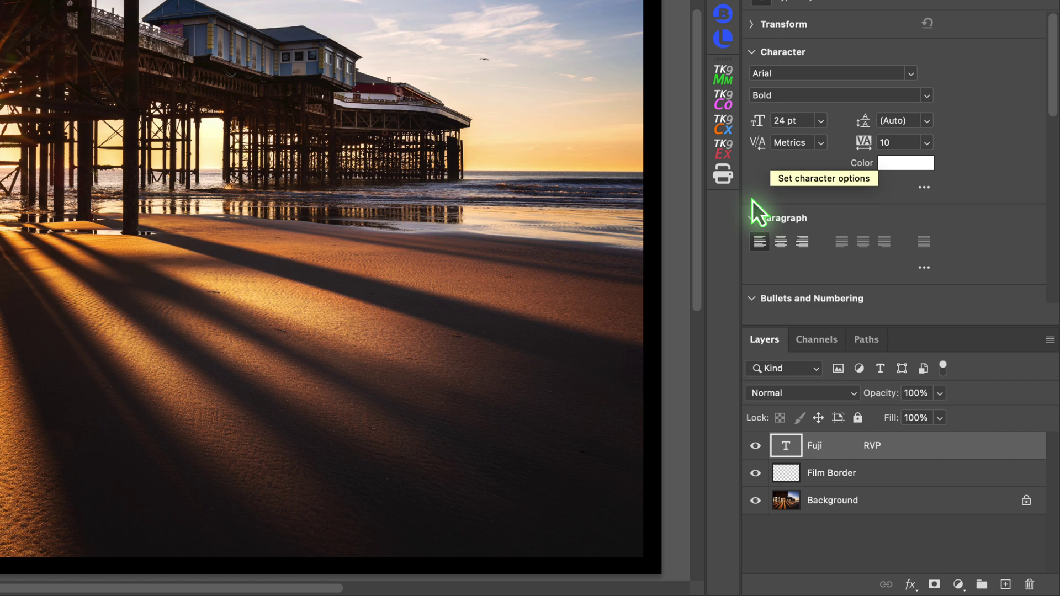
# Step: Colour the Fuji RVP text orange (#f4a237) in the Color Picker
pyautogui.click(917, 164)
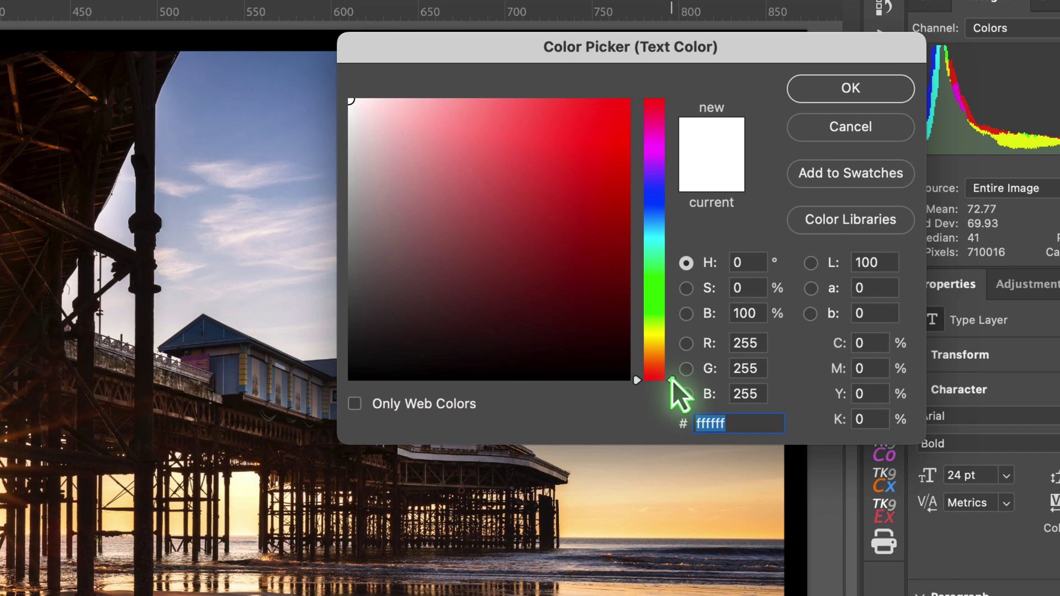
pyautogui.moveTo(672, 379); pyautogui.dragTo(671, 354)
pyautogui.click(527, 113)
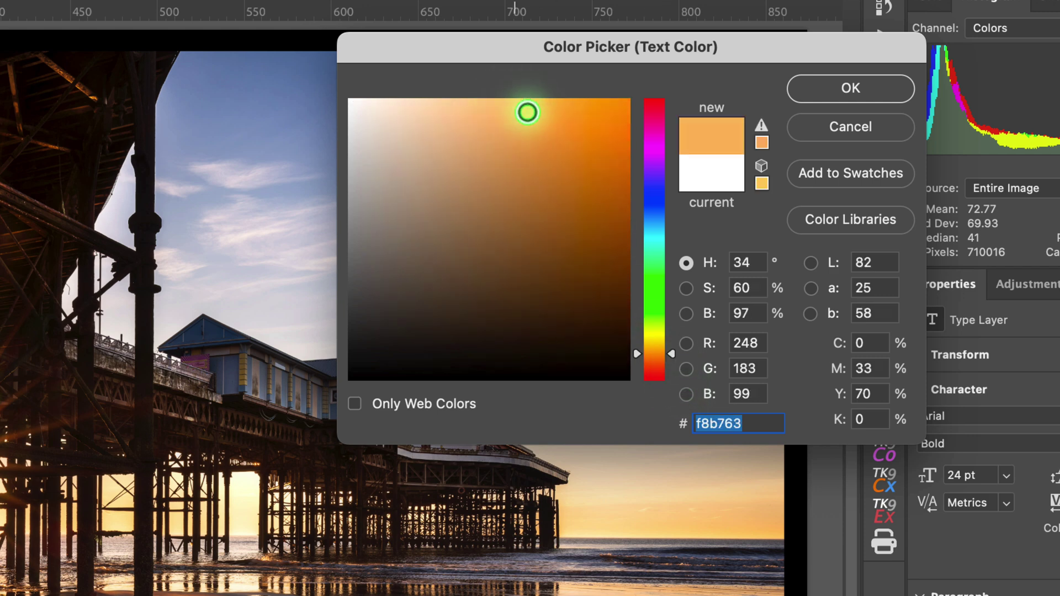
pyautogui.moveTo(528, 112); pyautogui.dragTo(569, 109)
pyautogui.click(873, 92)
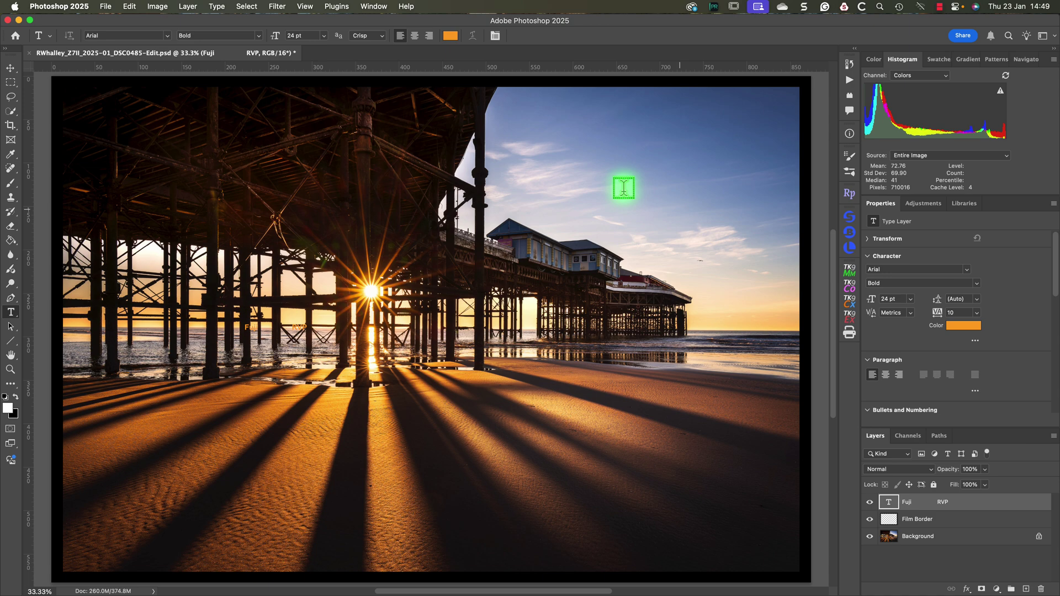
# Step: Drag Fuji RVP to the top-left border and type a '10' label near the pillar base
pyautogui.click(10, 67)
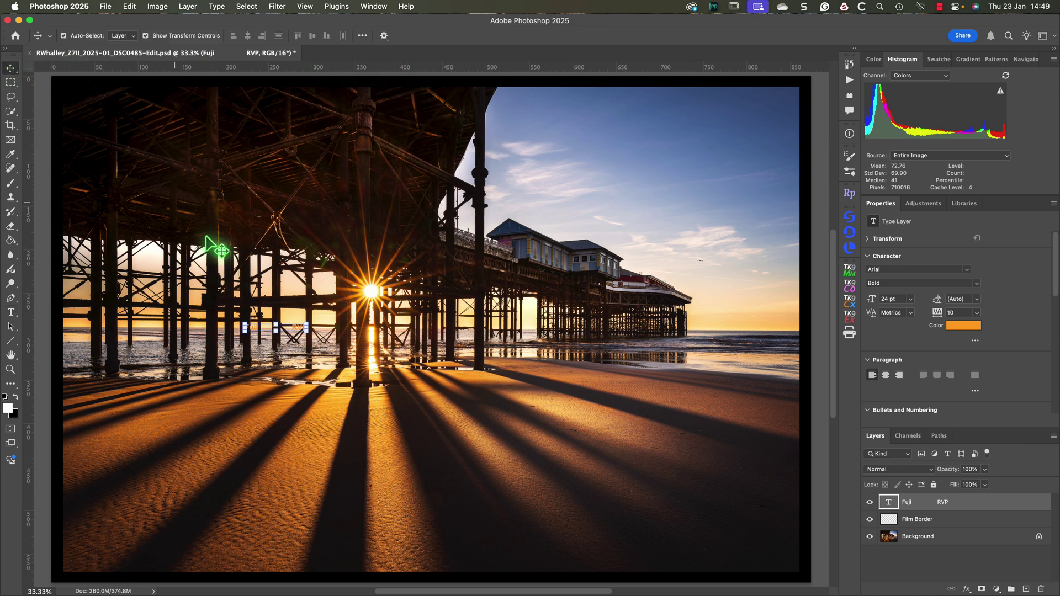
pyautogui.moveTo(254, 329); pyautogui.dragTo(113, 88)
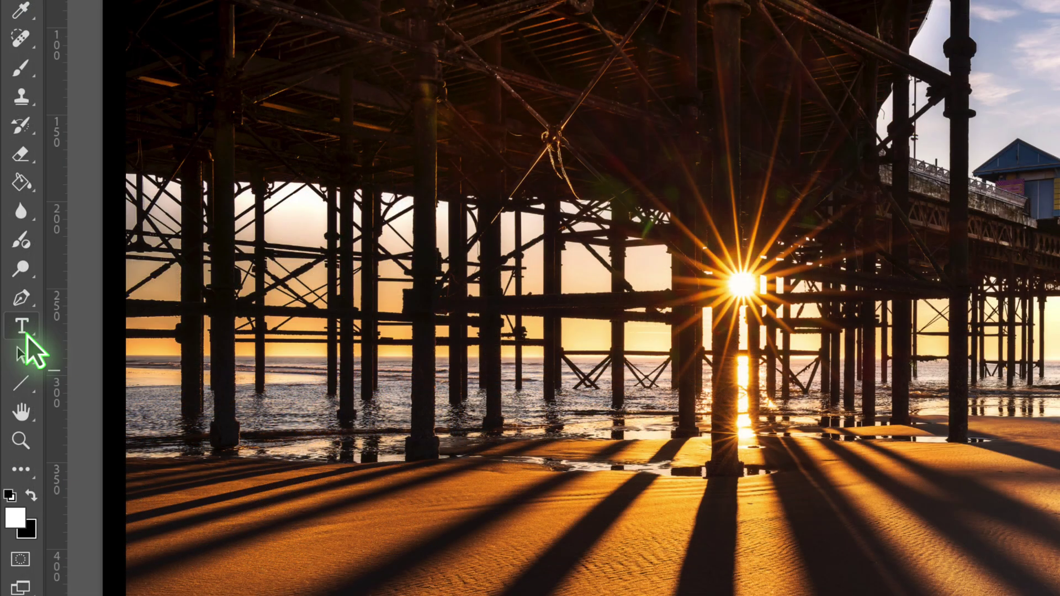
pyautogui.click(24, 334)
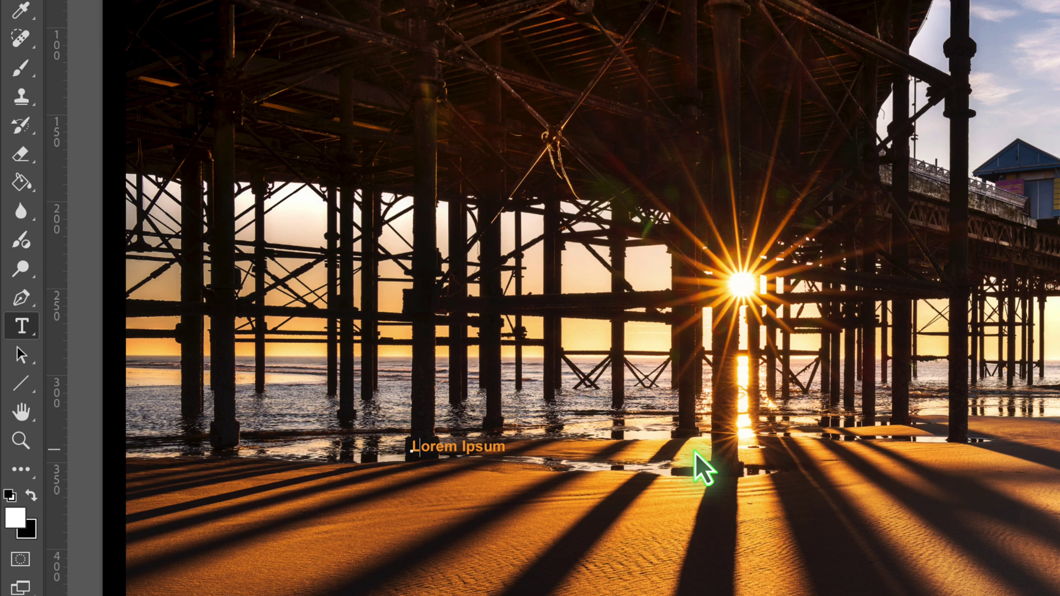
pyautogui.write('10')
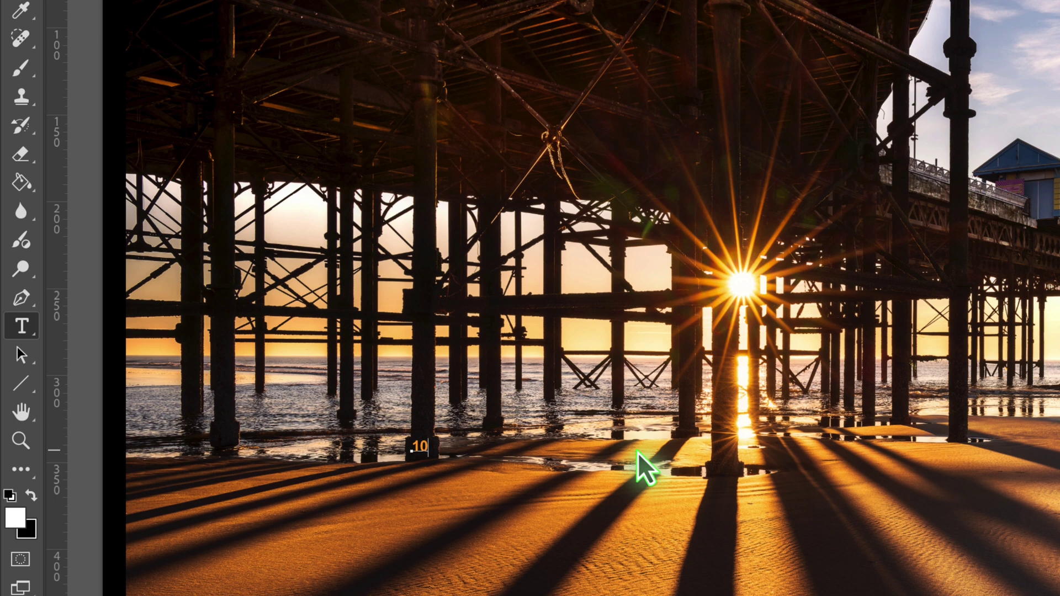
pyautogui.click(640, 467)
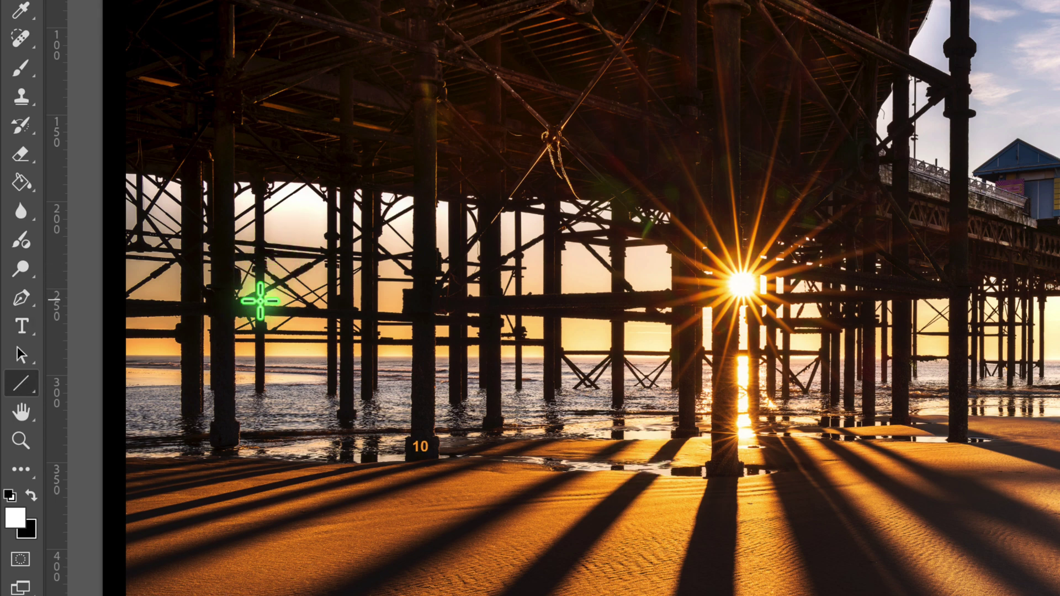
# Step: Draw a small triangle beside the 10 and fill it with the recent orange swatch
pyautogui.click(15, 390)
pyautogui.rightClick(14, 391)
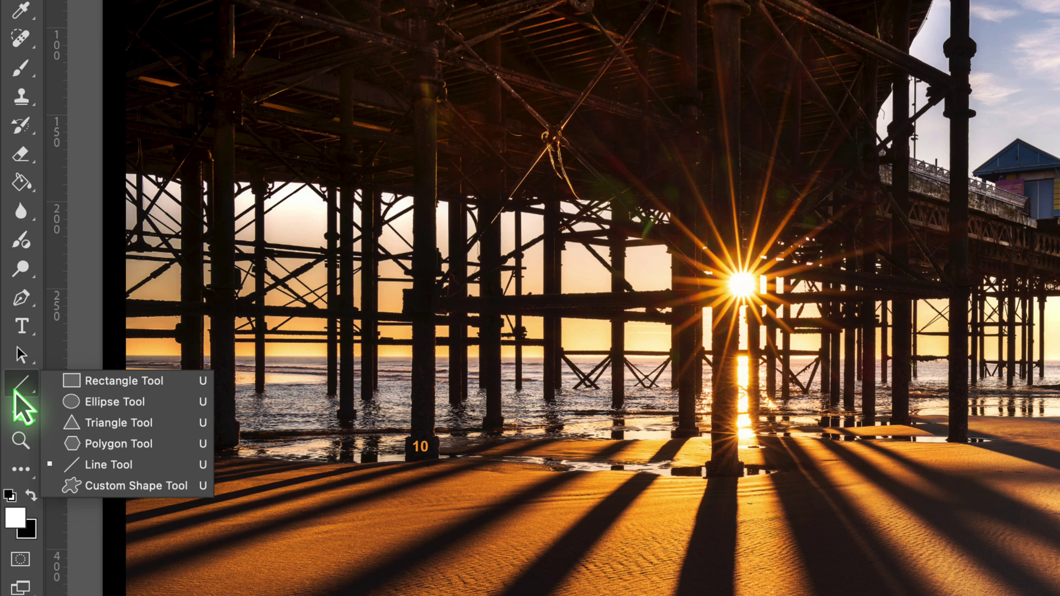
pyautogui.click(113, 425)
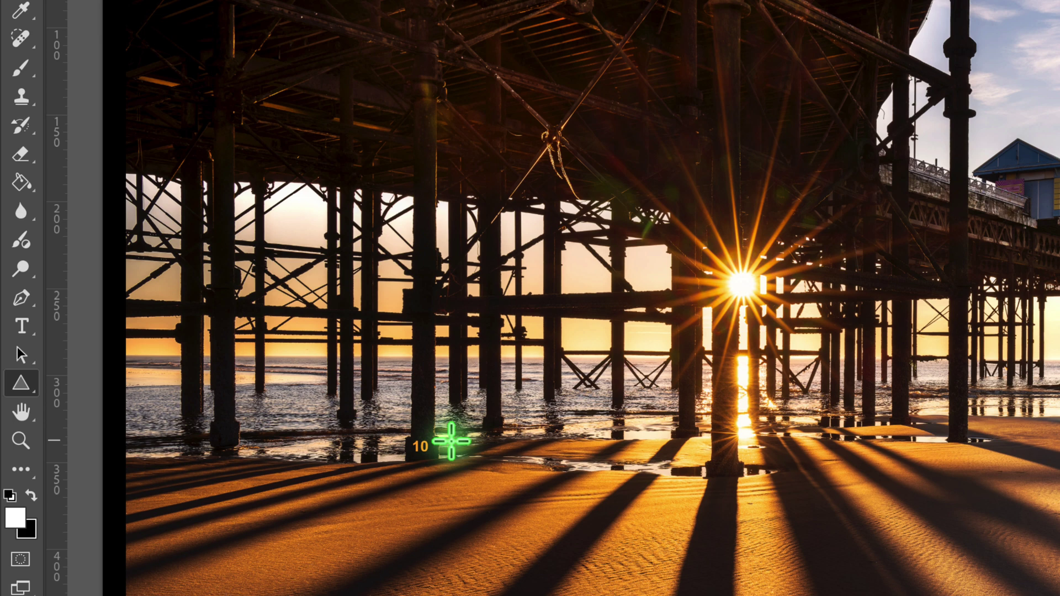
pyautogui.moveTo(450, 440); pyautogui.dragTo(463, 461)
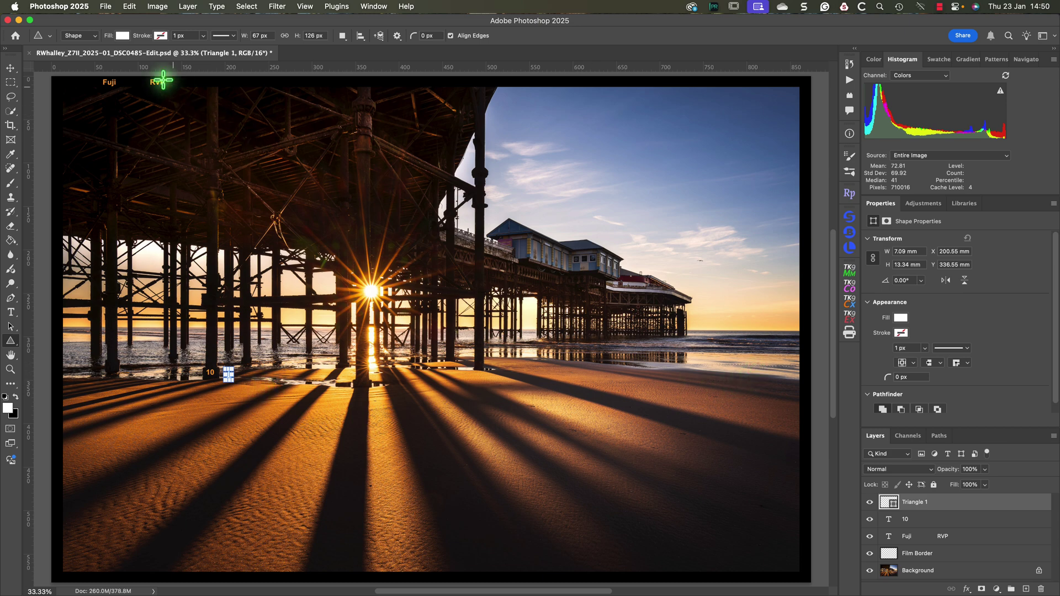
pyautogui.click(123, 36)
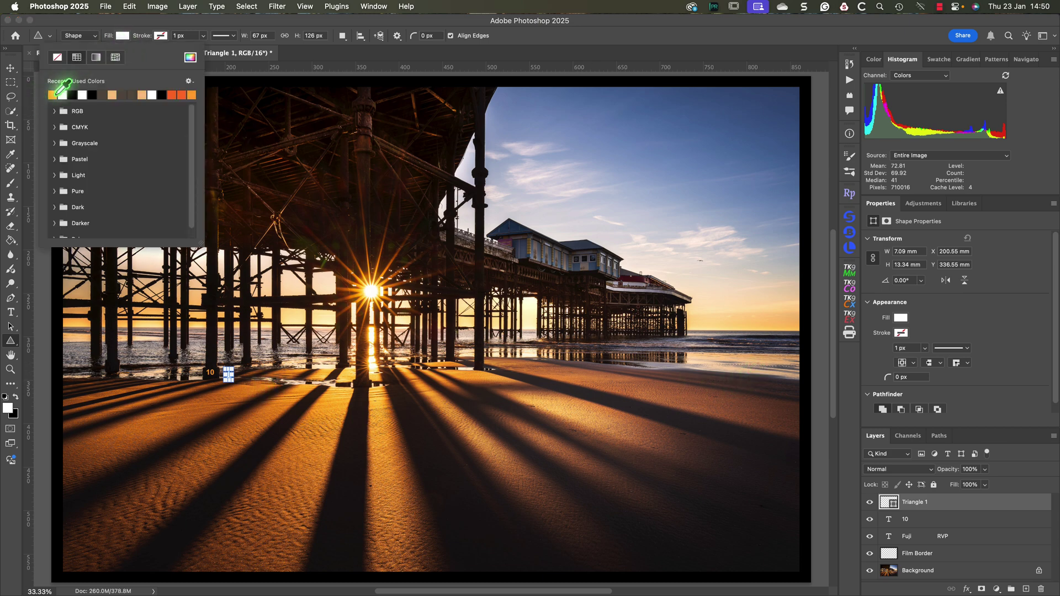
pyautogui.click(53, 95)
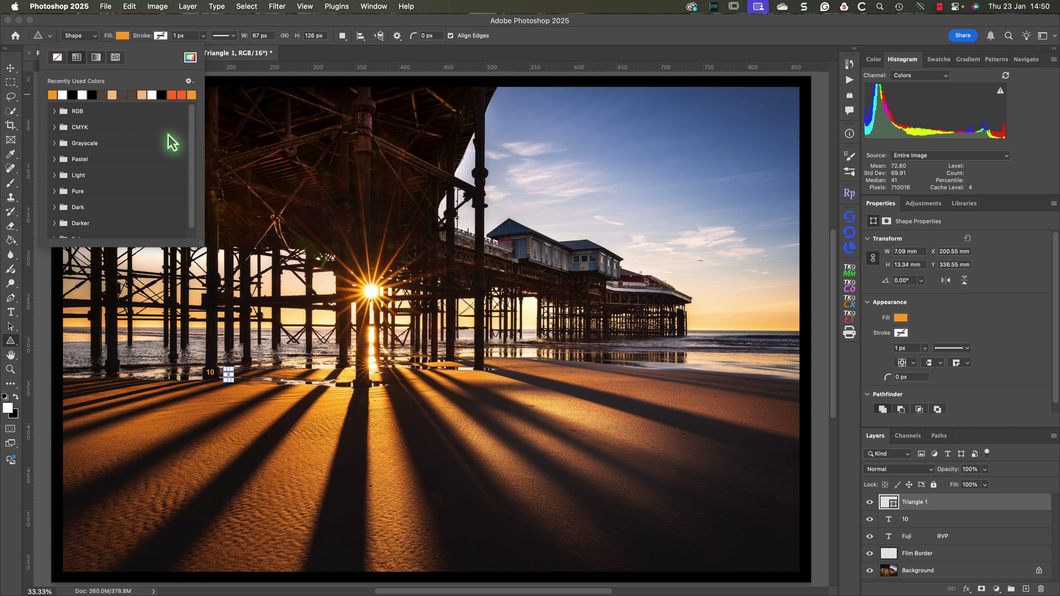
pyautogui.click(307, 27)
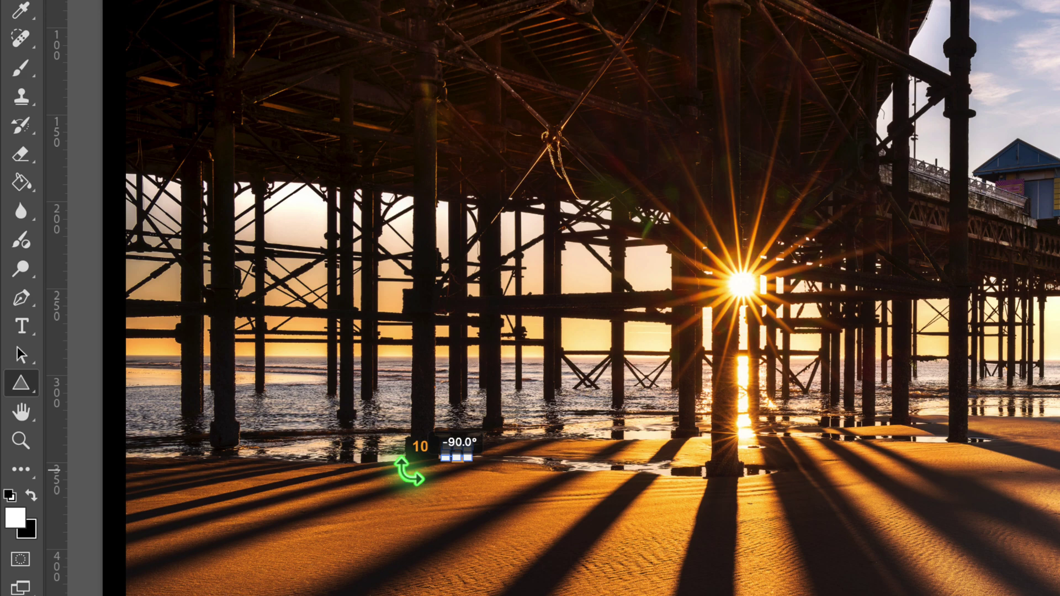
# Step: Rotate the triangle -90°, place it right beside the 10, and scale it to 95.26%
pyautogui.moveTo(408, 471); pyautogui.dragTo(407, 470)
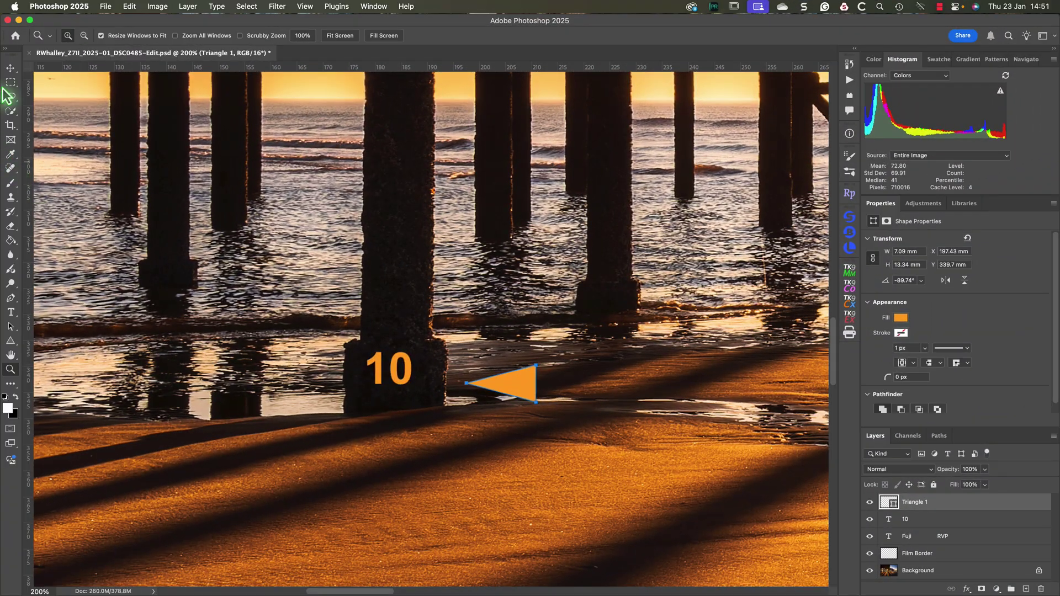
pyautogui.click(10, 67)
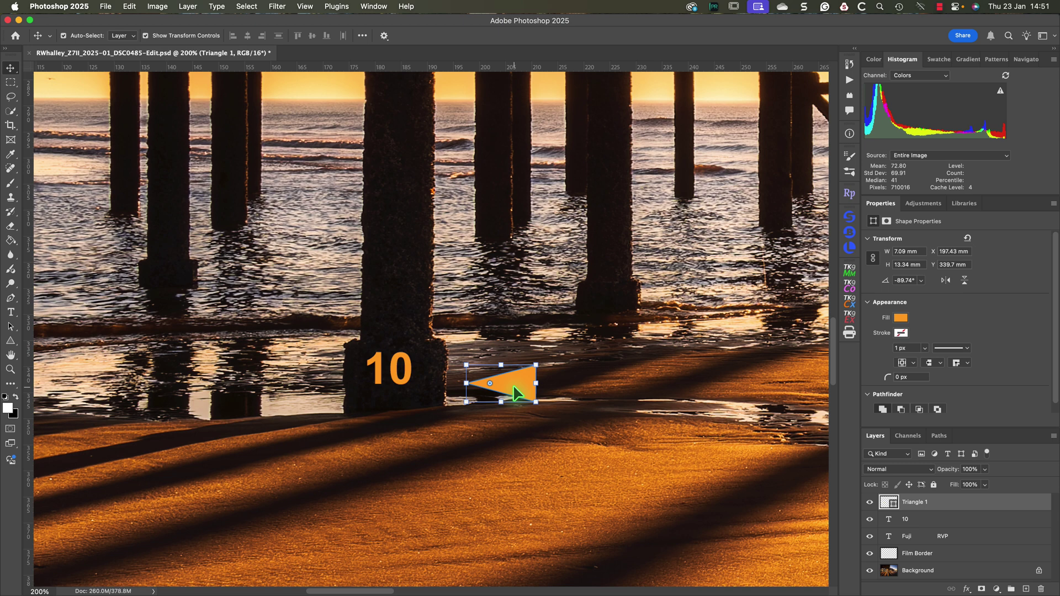
pyautogui.moveTo(515, 393); pyautogui.dragTo(475, 379)
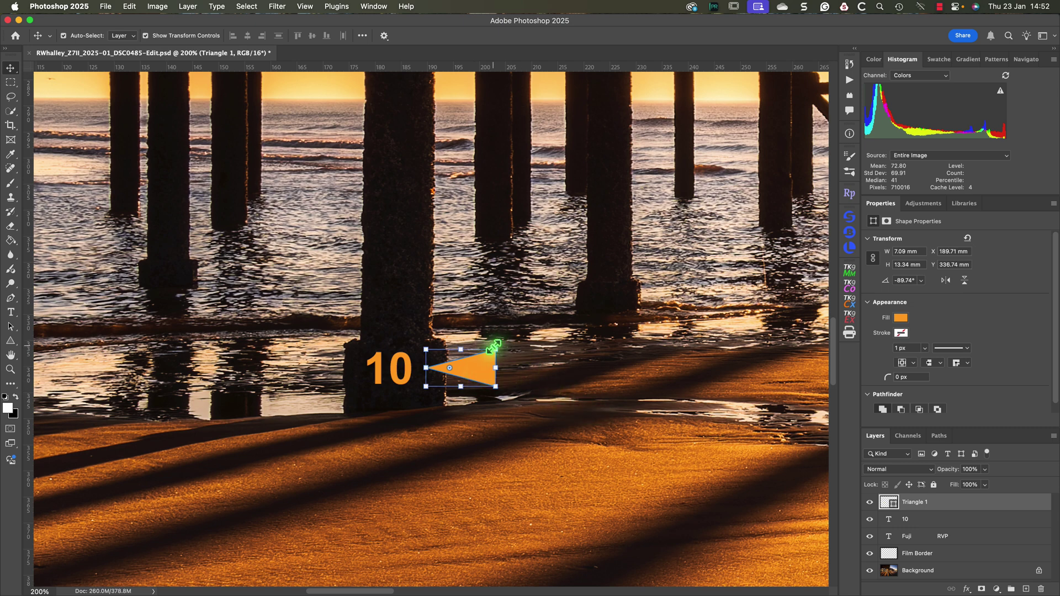
pyautogui.moveTo(496, 348); pyautogui.dragTo(496, 357)
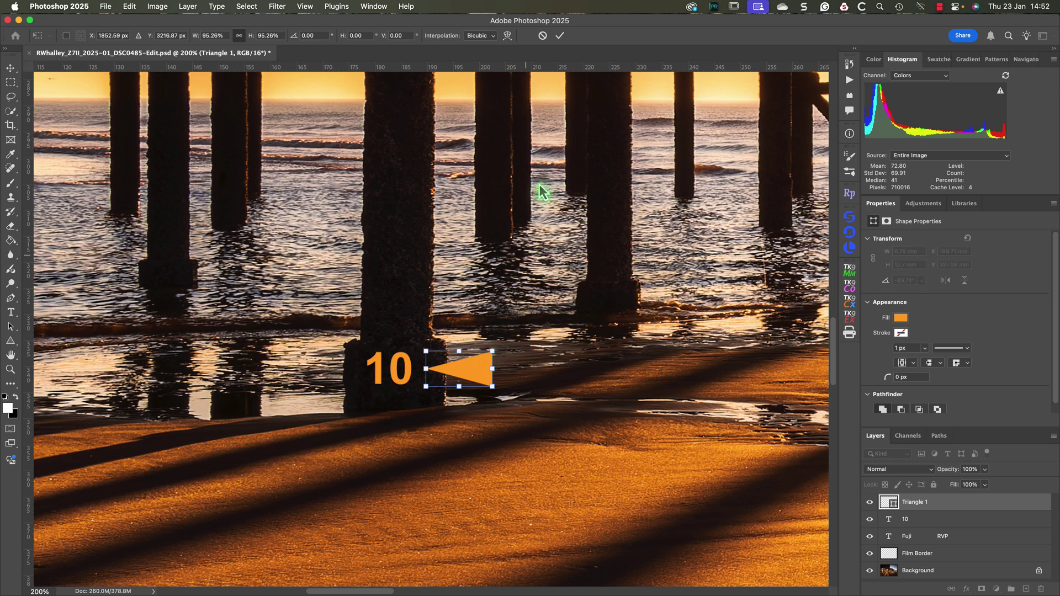
# Step: Commit the orange triangle's resize and link it with the 10 text layer
pyautogui.click(560, 35)
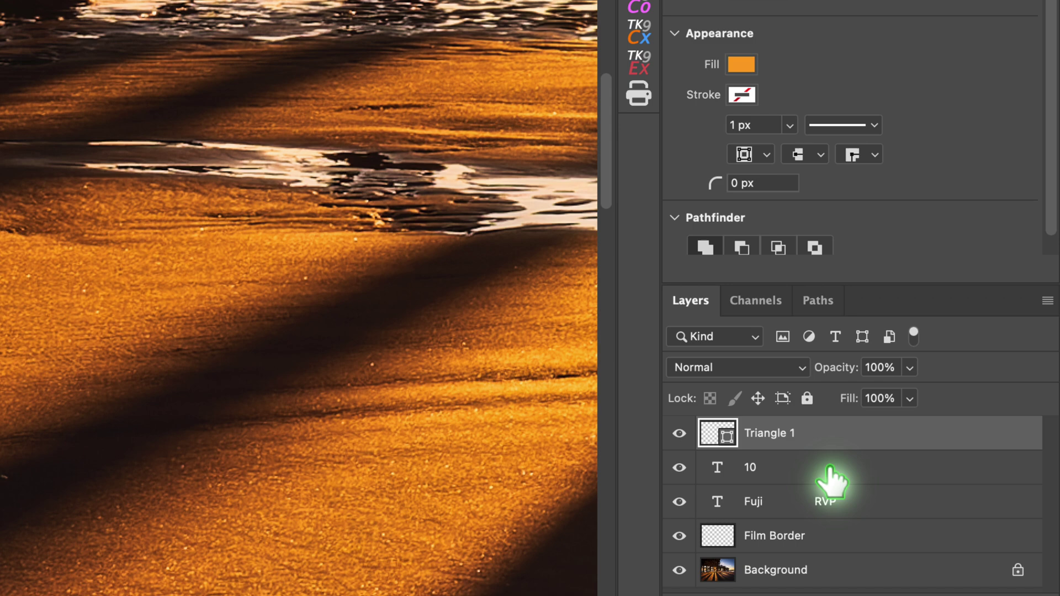
pyautogui.keyDown('shift'); pyautogui.click(831, 479); pyautogui.keyUp('shift')
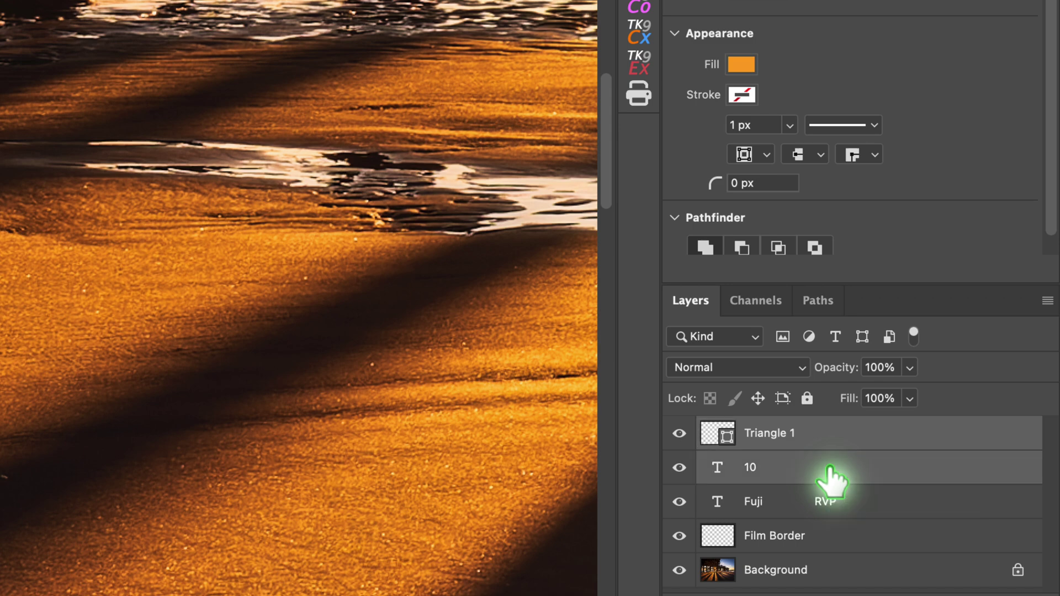
pyautogui.rightClick(840, 433)
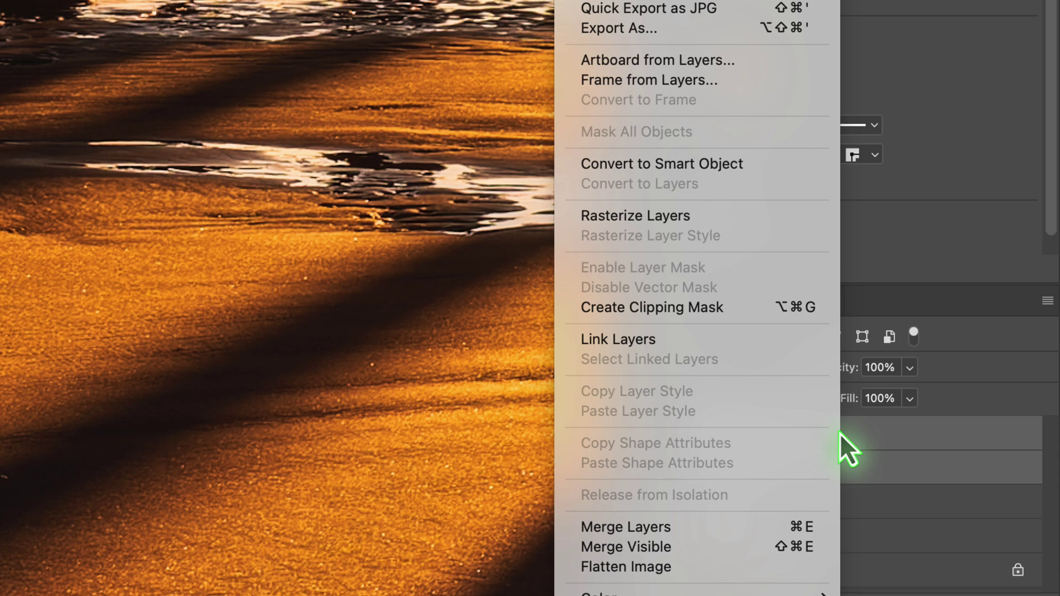
pyautogui.click(681, 339)
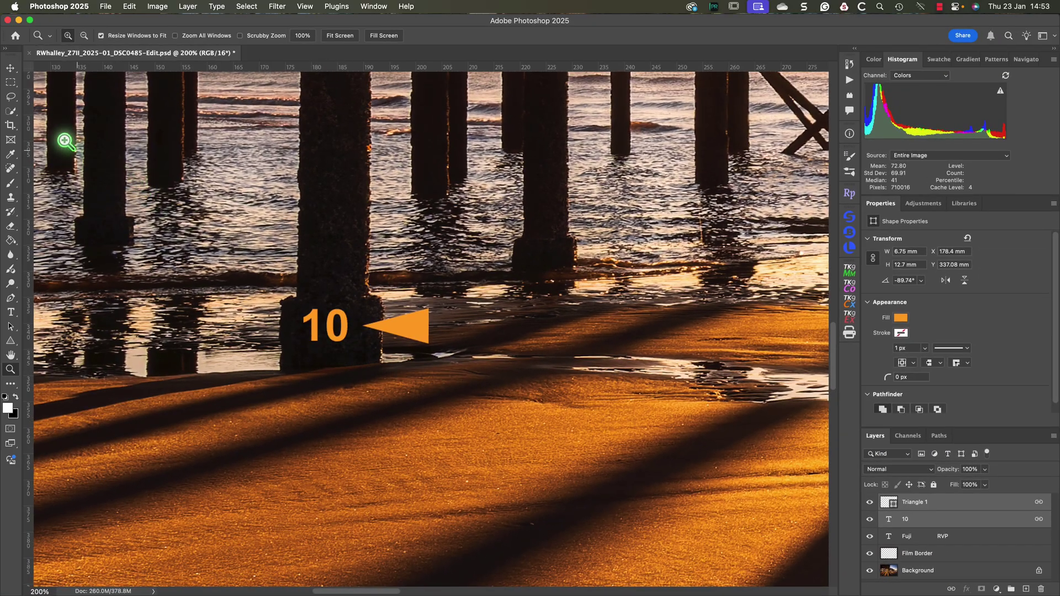
# Step: Move the linked 10 marker between Fuji and RVP in the top border
pyautogui.click(10, 67)
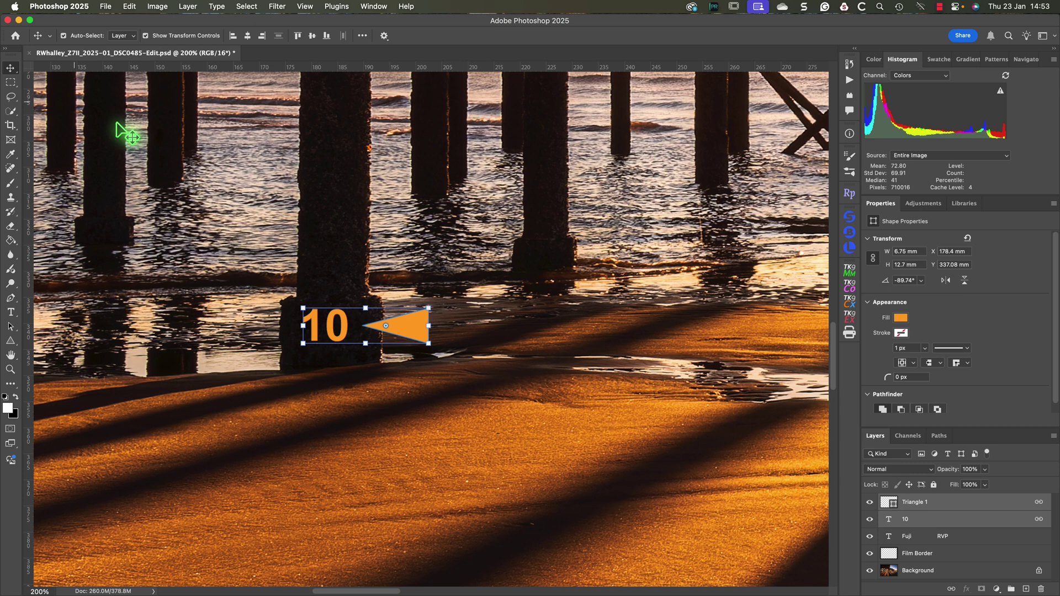
pyautogui.moveTo(347, 337); pyautogui.dragTo(140, 145)
pyautogui.press('super+minus')
pyautogui.press('super+minus')
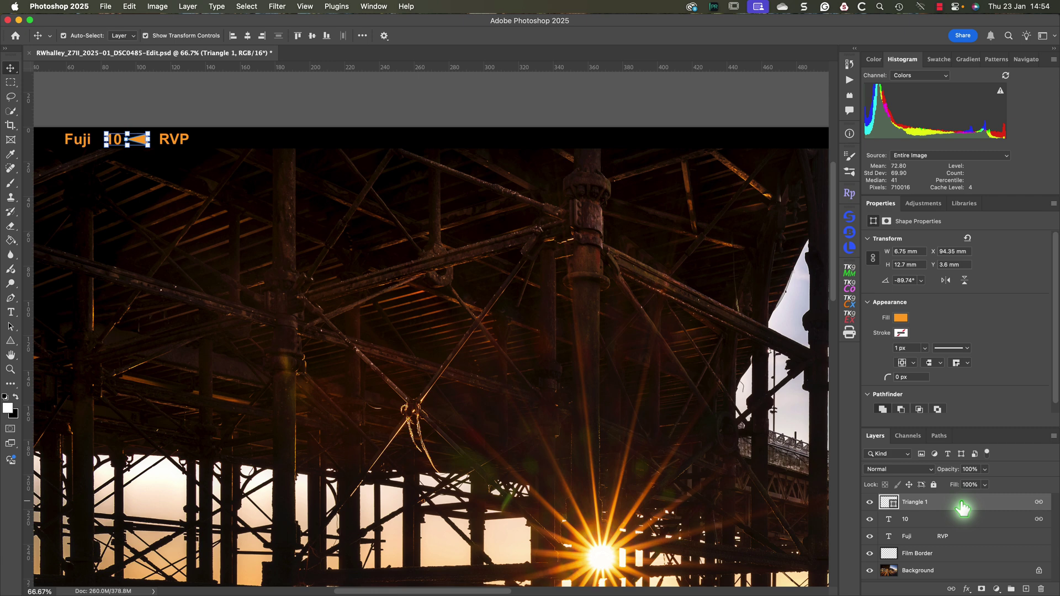
# Step: Duplicate the 10 text and triangle layers and drag the copy to the top border's right end
pyautogui.keyDown('super'); pyautogui.click(968, 524); pyautogui.keyUp('super')
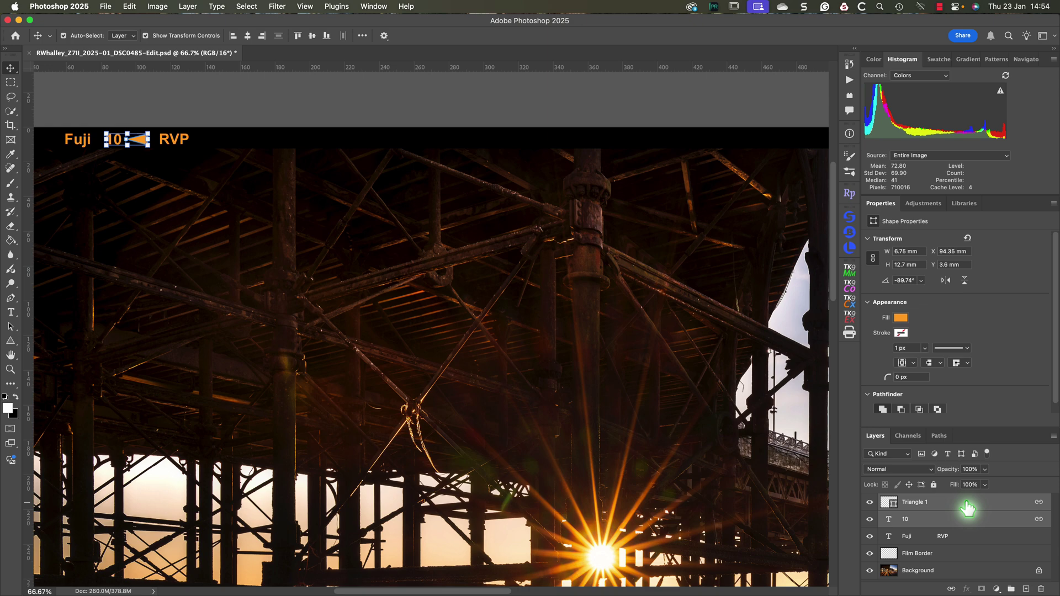
pyautogui.rightClick(968, 509)
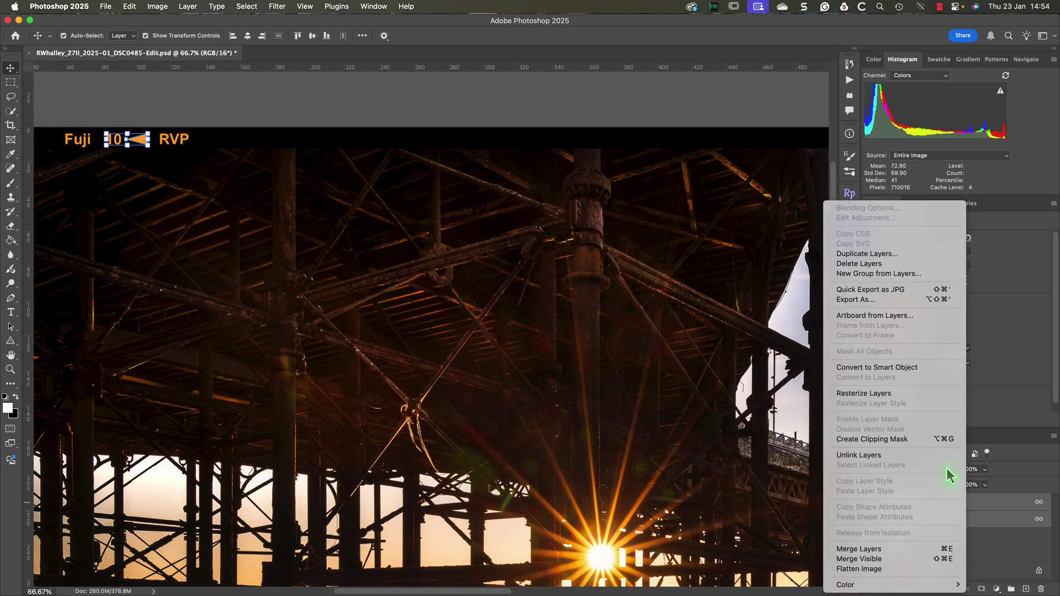
pyautogui.click(882, 255)
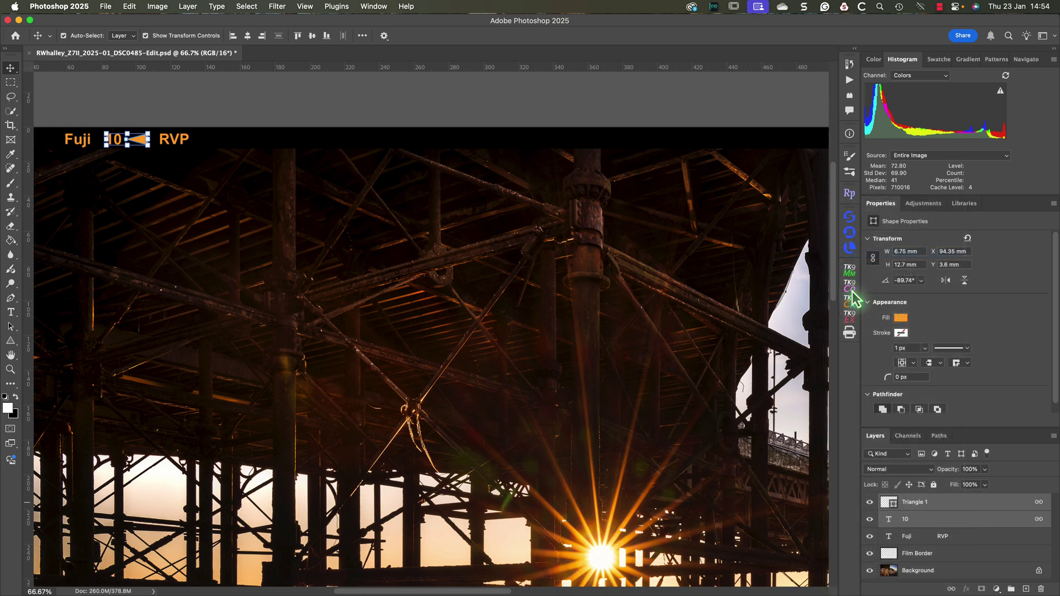
pyautogui.click(570, 242)
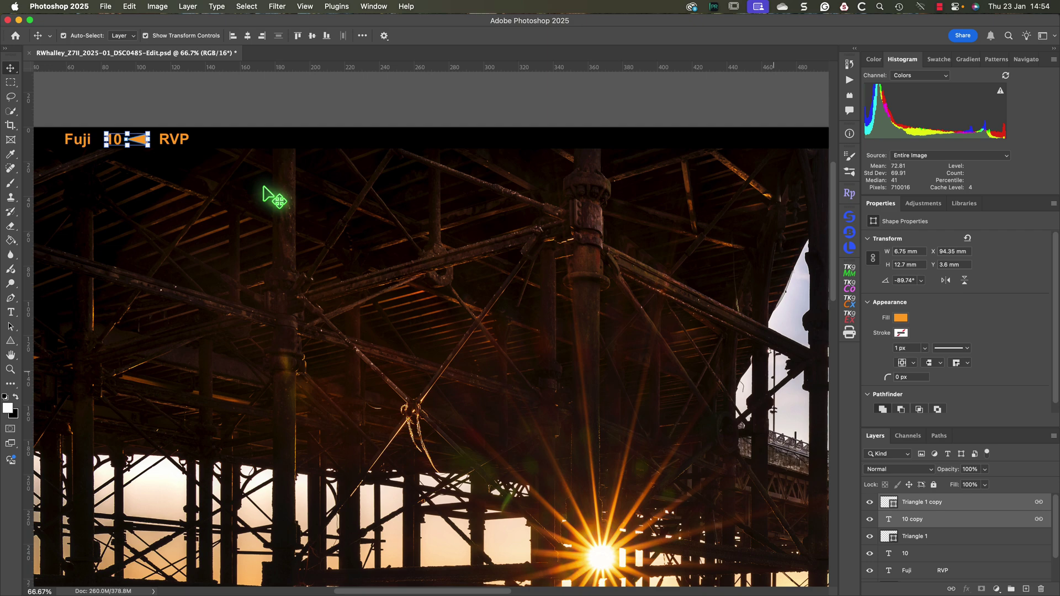
pyautogui.moveTo(142, 142); pyautogui.dragTo(171, 145)
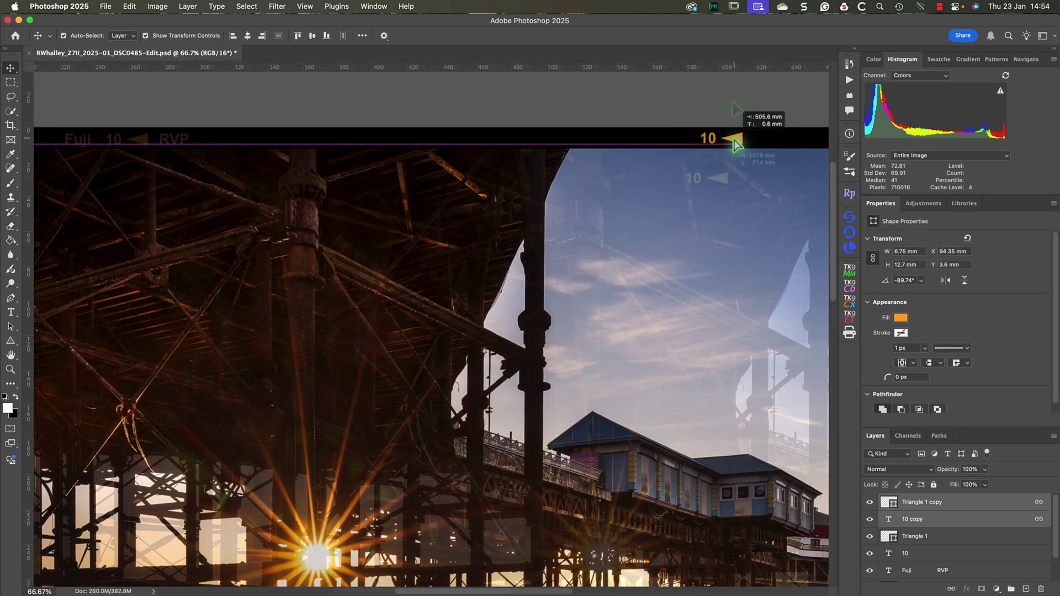
pyautogui.moveTo(723, 142); pyautogui.dragTo(722, 142)
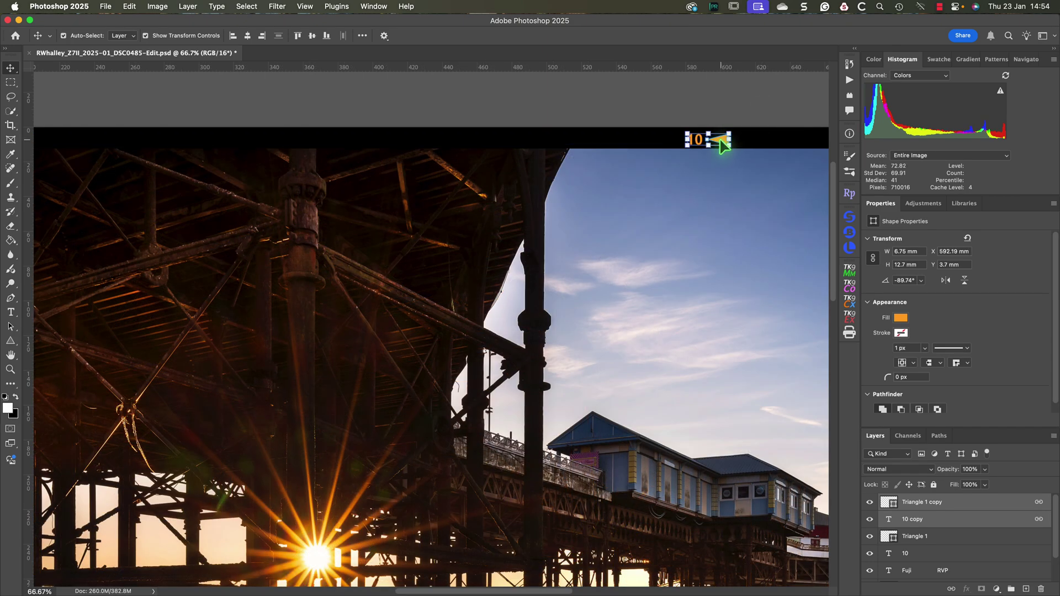
# Step: Change the copied label at the top border's right end from 10 to 11, then fit the image on screen
pyautogui.click(11, 312)
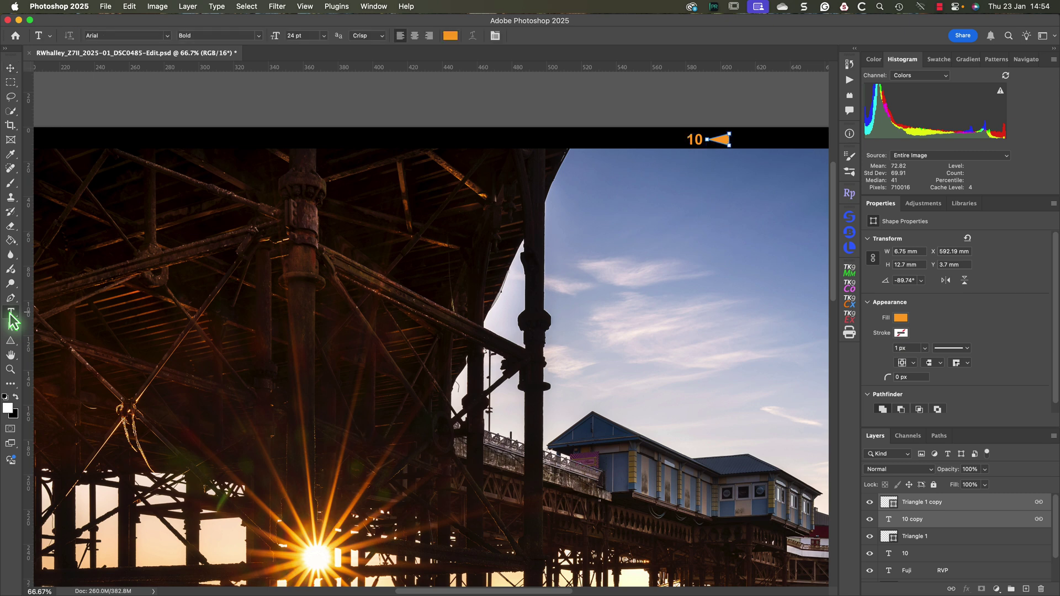
pyautogui.click(695, 138)
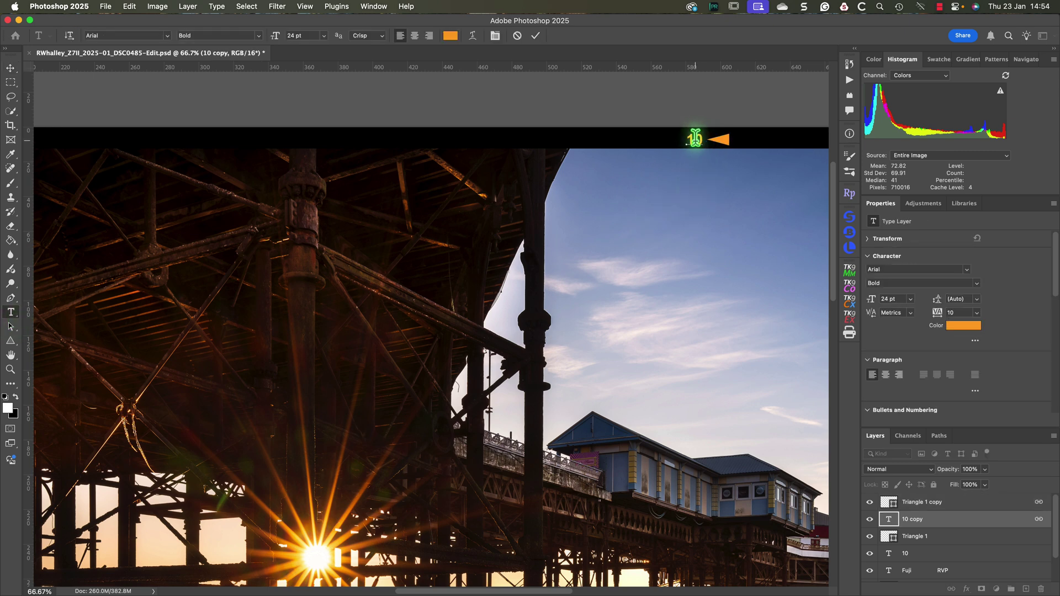
pyautogui.press('BackSpace')
pyautogui.write('1')
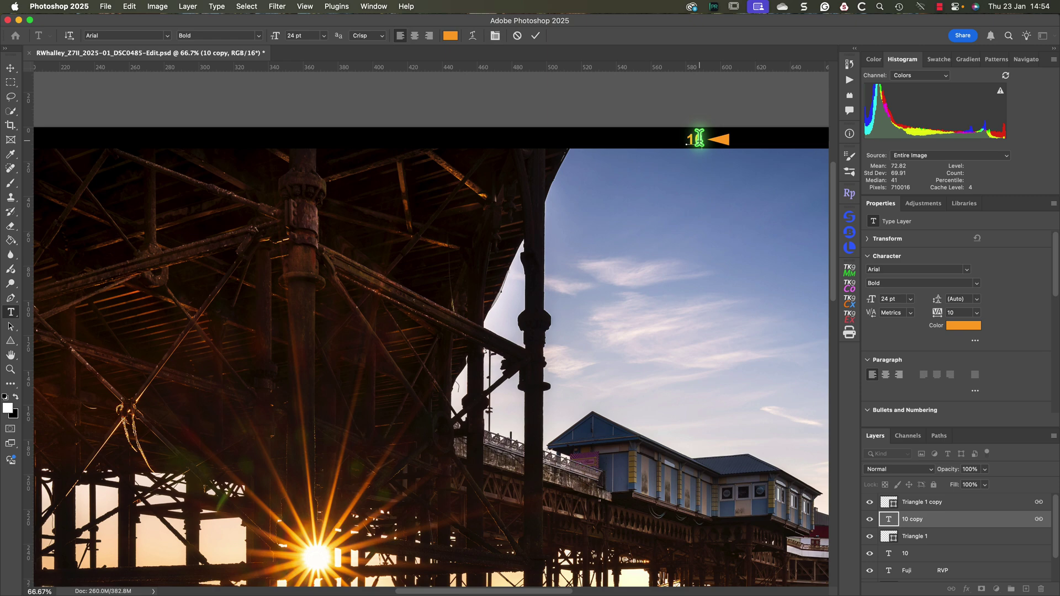
pyautogui.click(539, 36)
pyautogui.press('v')
pyautogui.press('super+0')
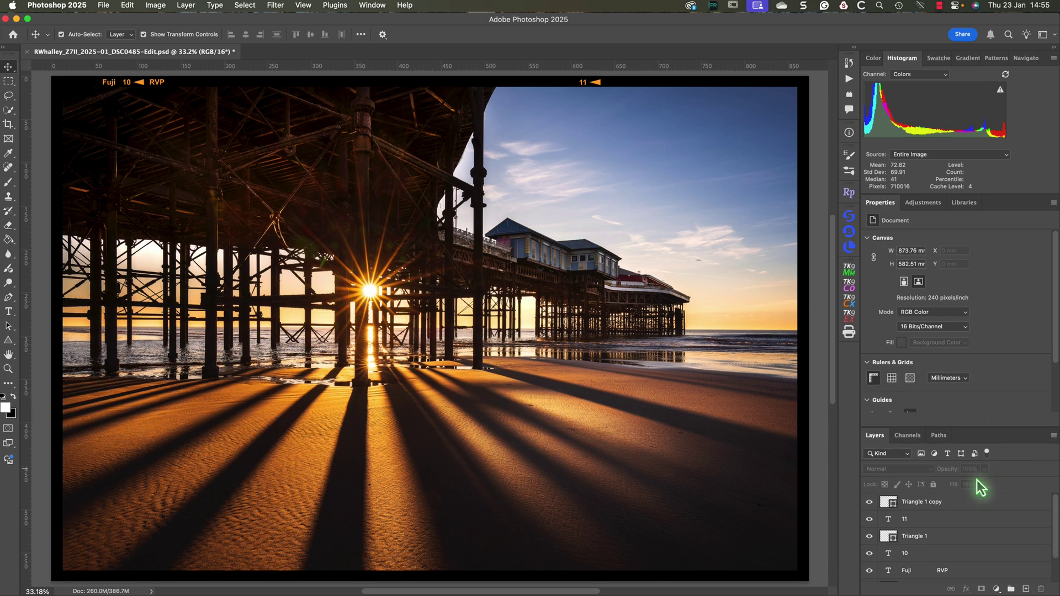
# Step: Convert all layers above Background into one smart object with Convert for Smart Filters
pyautogui.click(965, 503)
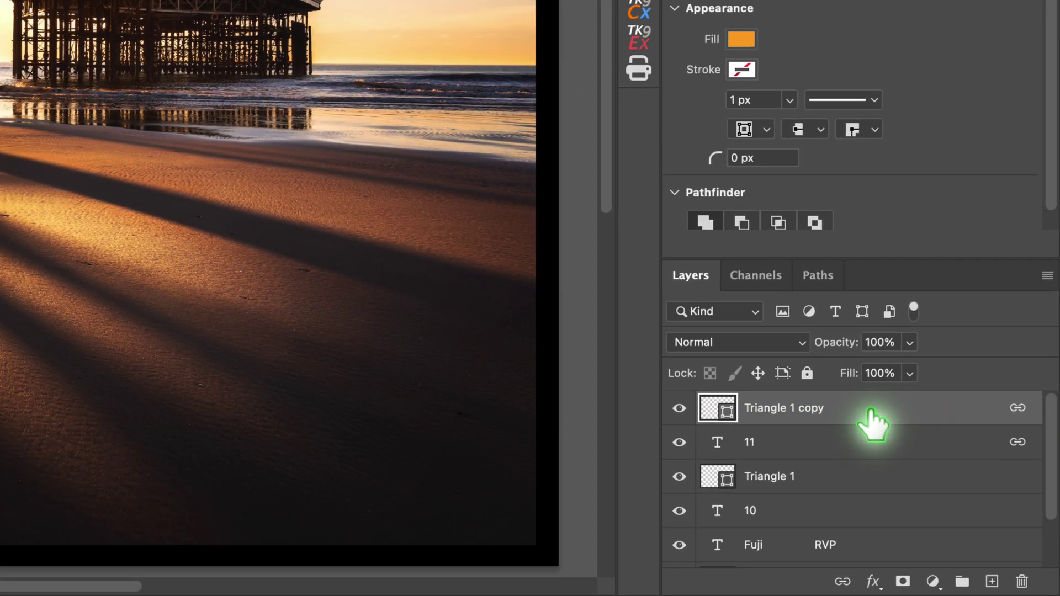
pyautogui.scroll(-2, 874, 422)
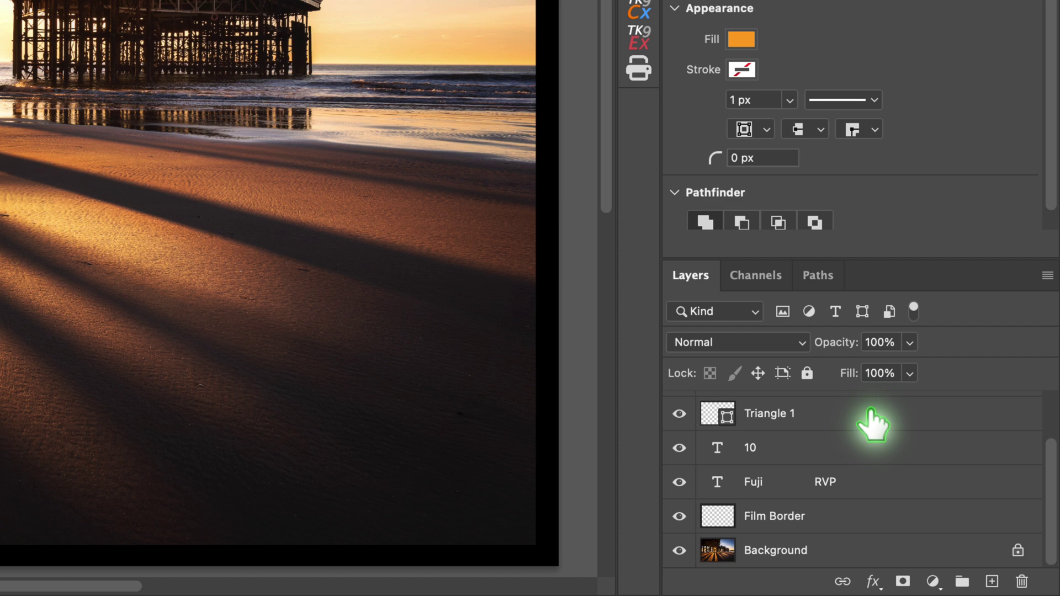
pyautogui.keyDown('shift'); pyautogui.click(838, 524); pyautogui.keyUp('shift')
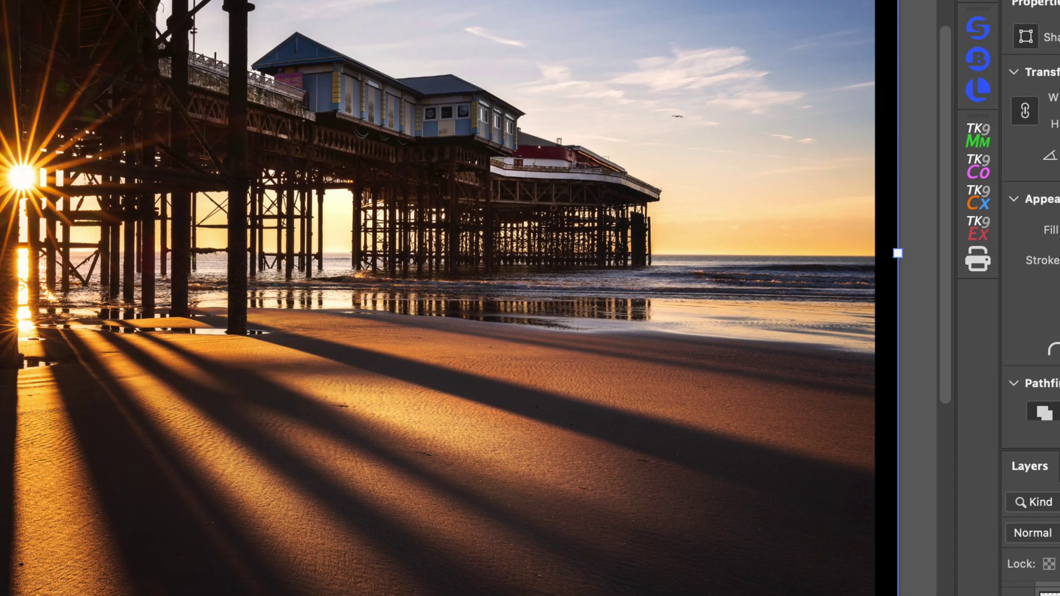
pyautogui.click(559, 14)
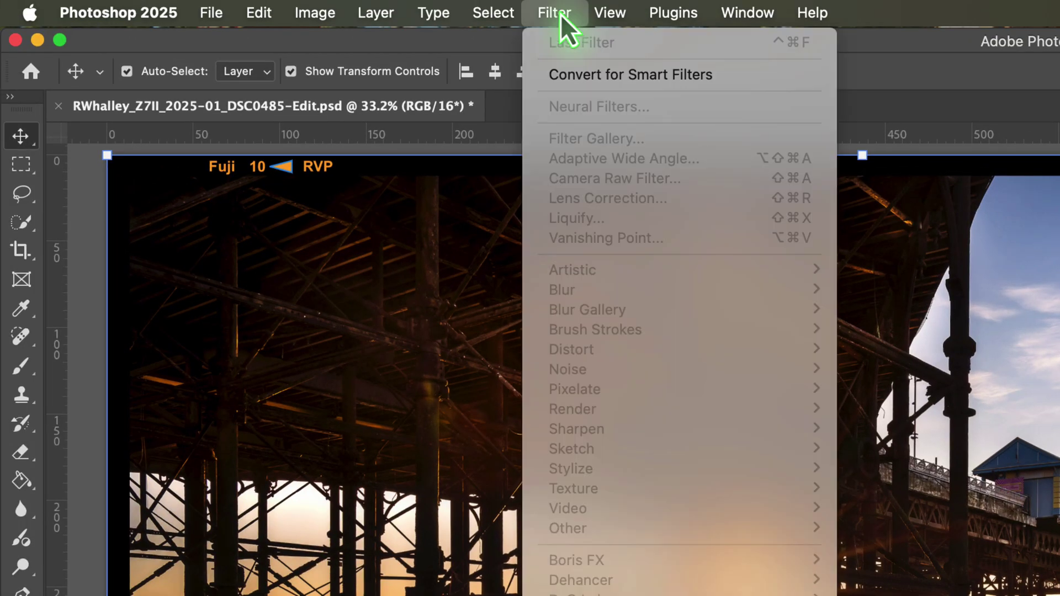
pyautogui.click(591, 75)
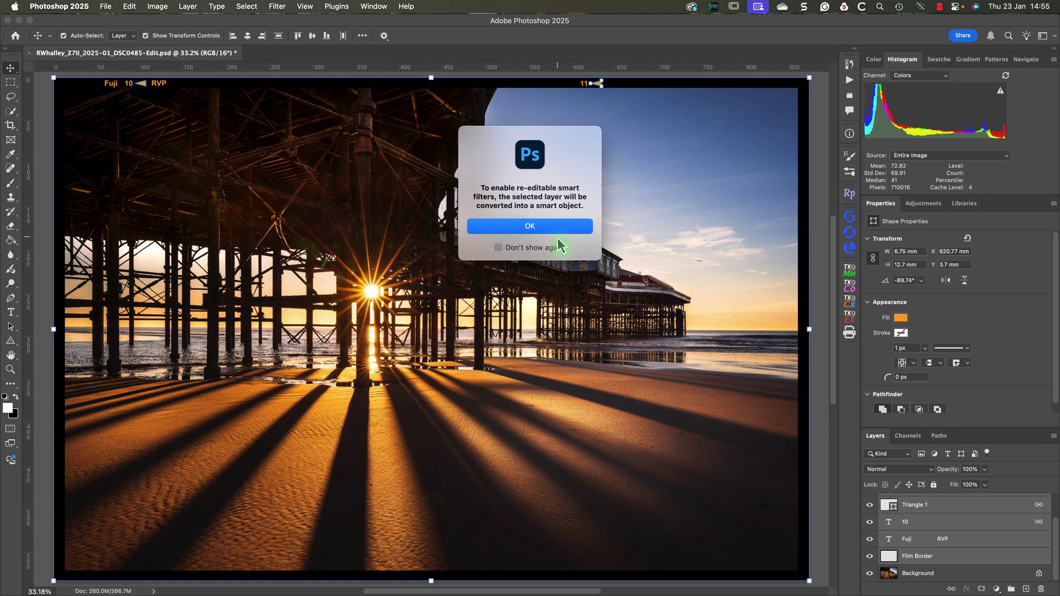
pyautogui.click(554, 230)
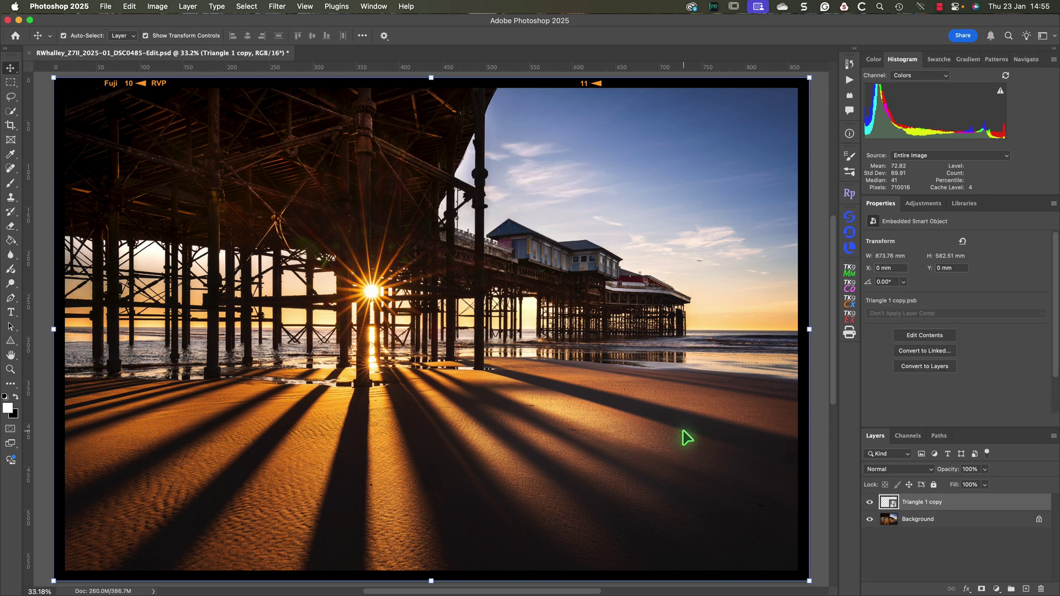
# Step: Rename the new smart object layer 'Film Border'
pyautogui.doubleClick(917, 502)
pyautogui.write('Film Border')
pyautogui.press('Return')
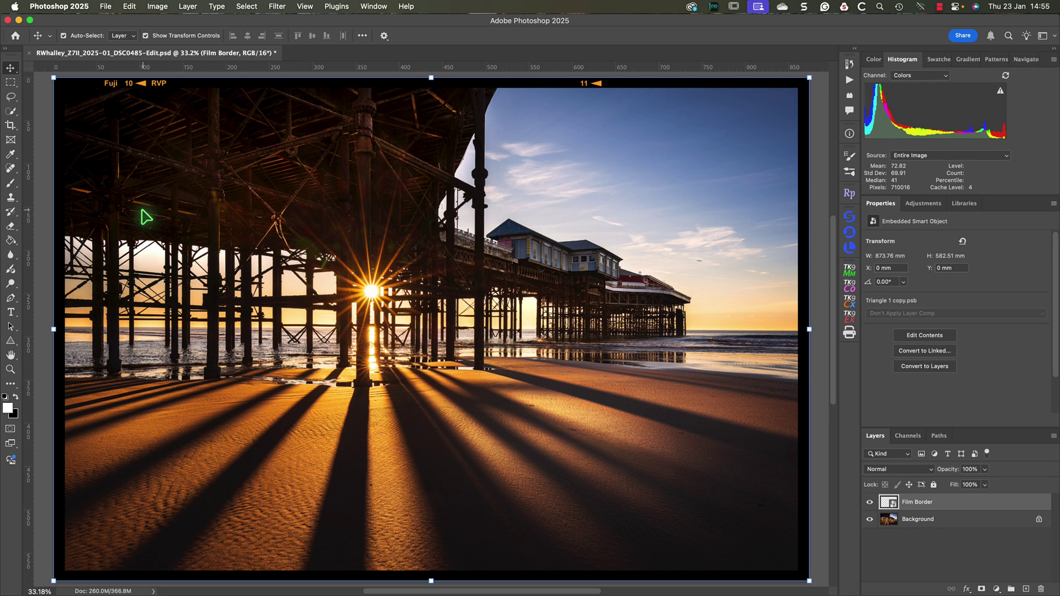
# Step: Apply a Gaussian Blur smart filter of about 4.2 pixels to the Film Border
pyautogui.click(276, 6)
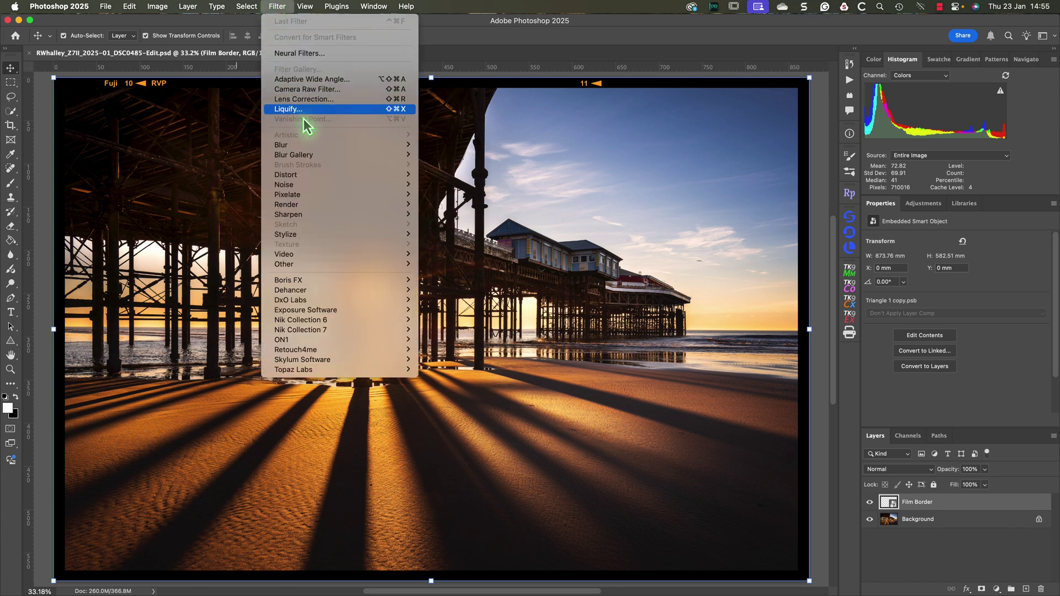
pyautogui.moveTo(320, 146)
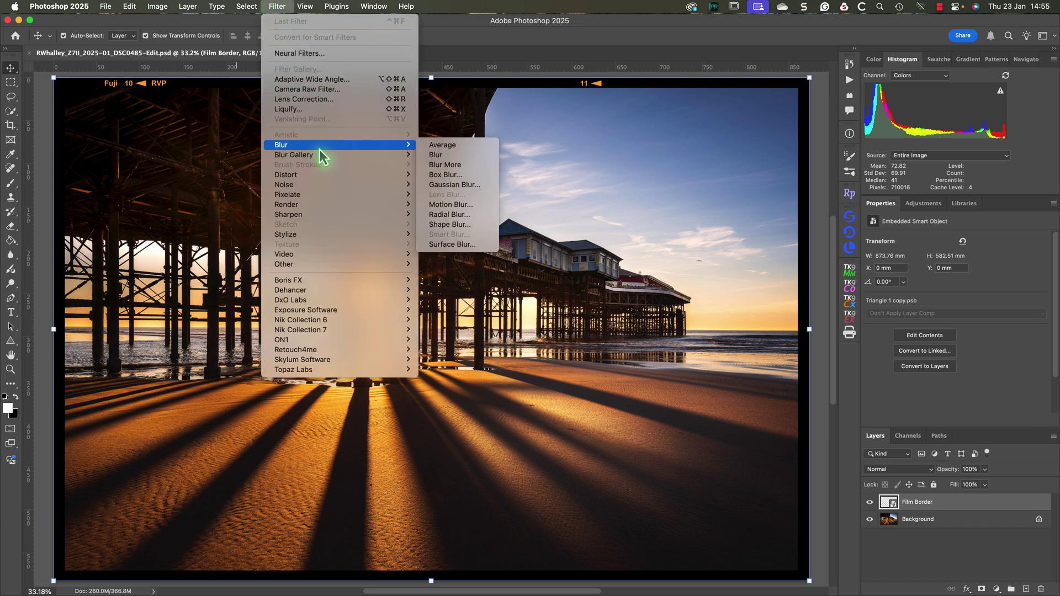
pyautogui.click(476, 188)
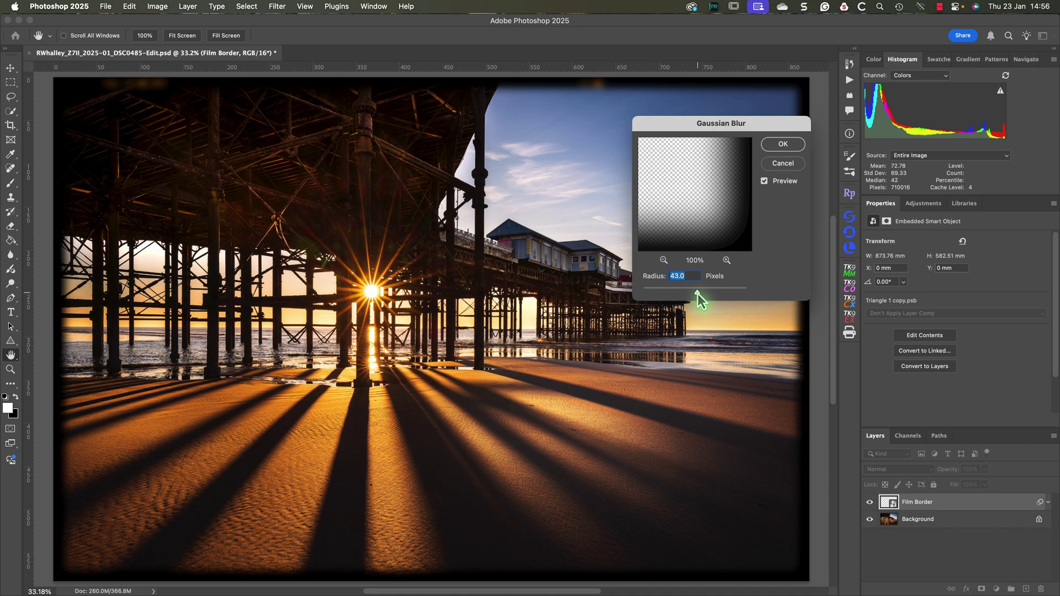
pyautogui.moveTo(697, 294); pyautogui.dragTo(667, 294)
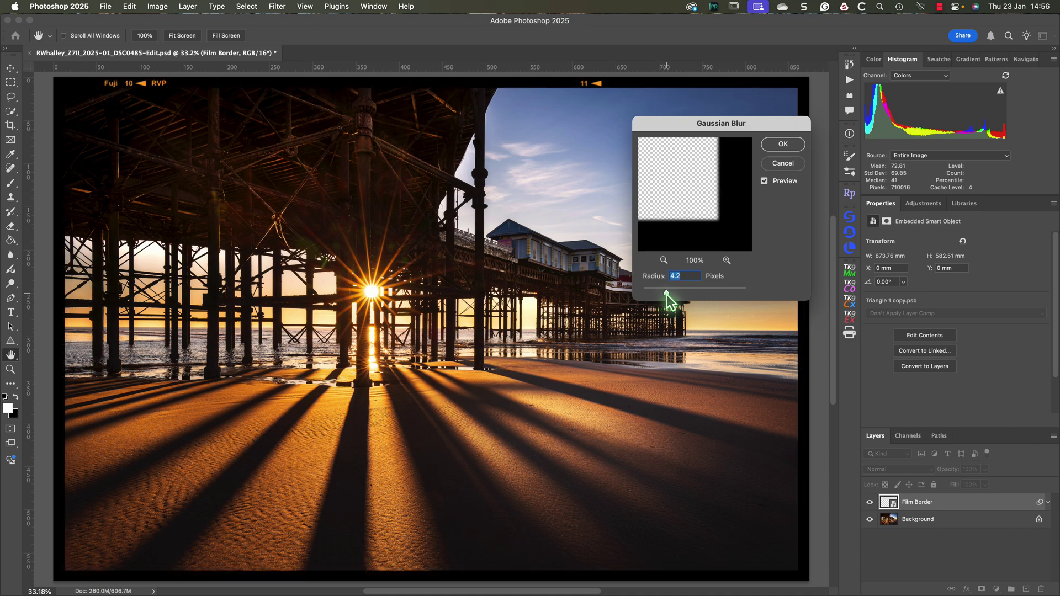
pyautogui.click(796, 144)
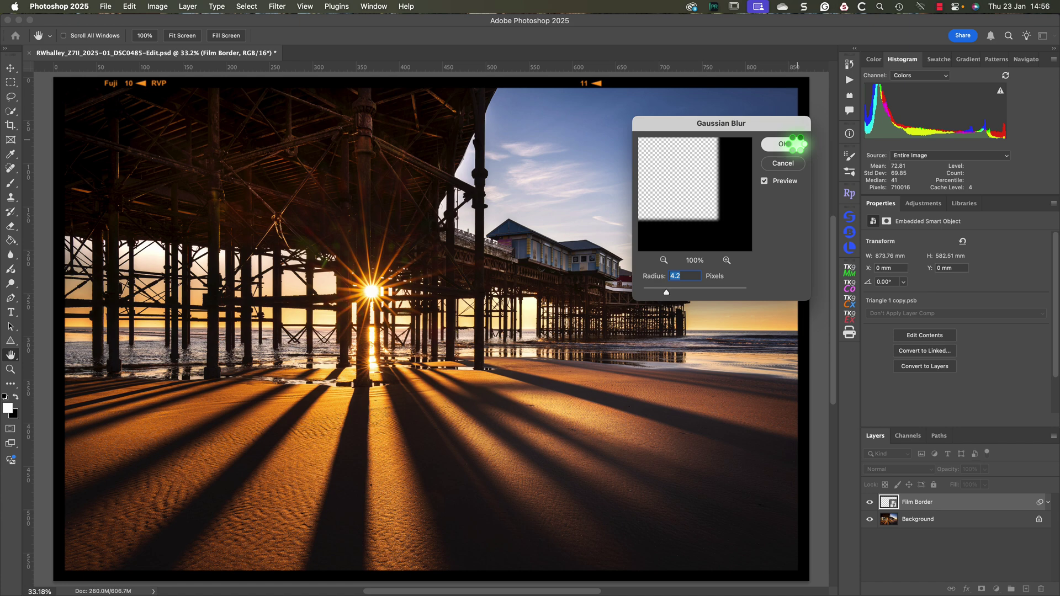
# Step: Reopen the Gaussian Blur smart filter and raise its radius to 4.4 pixels
pyautogui.click(916, 540)
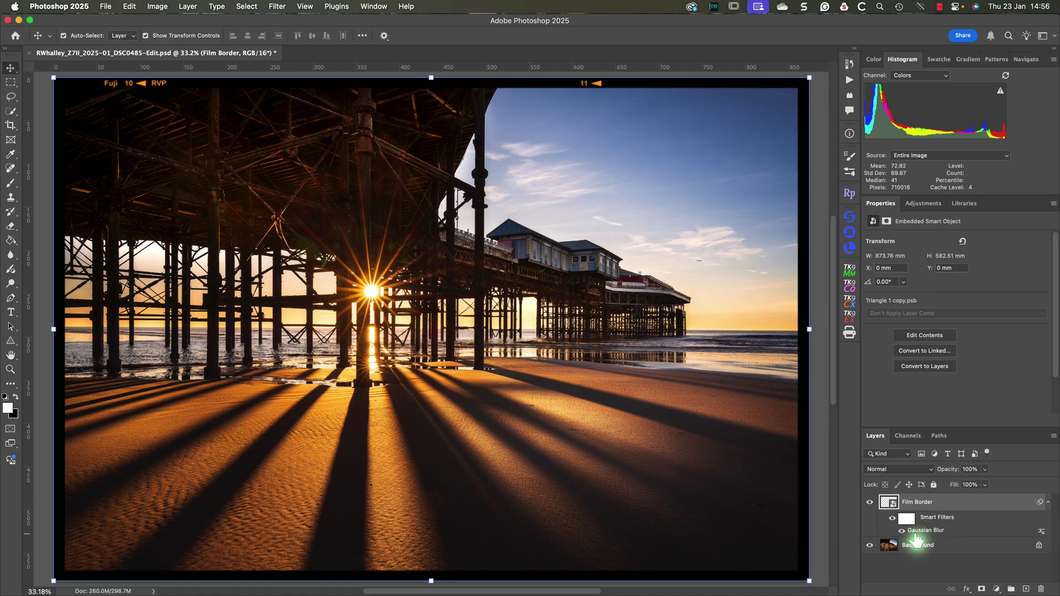
pyautogui.doubleClick(917, 540)
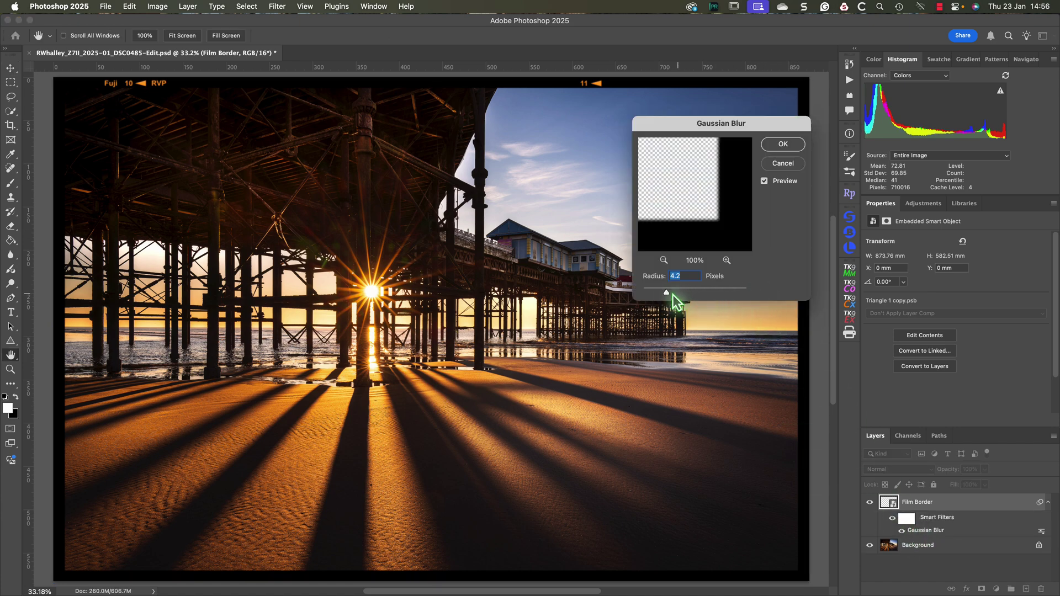
pyautogui.moveTo(672, 294); pyautogui.dragTo(668, 291)
pyautogui.click(783, 146)
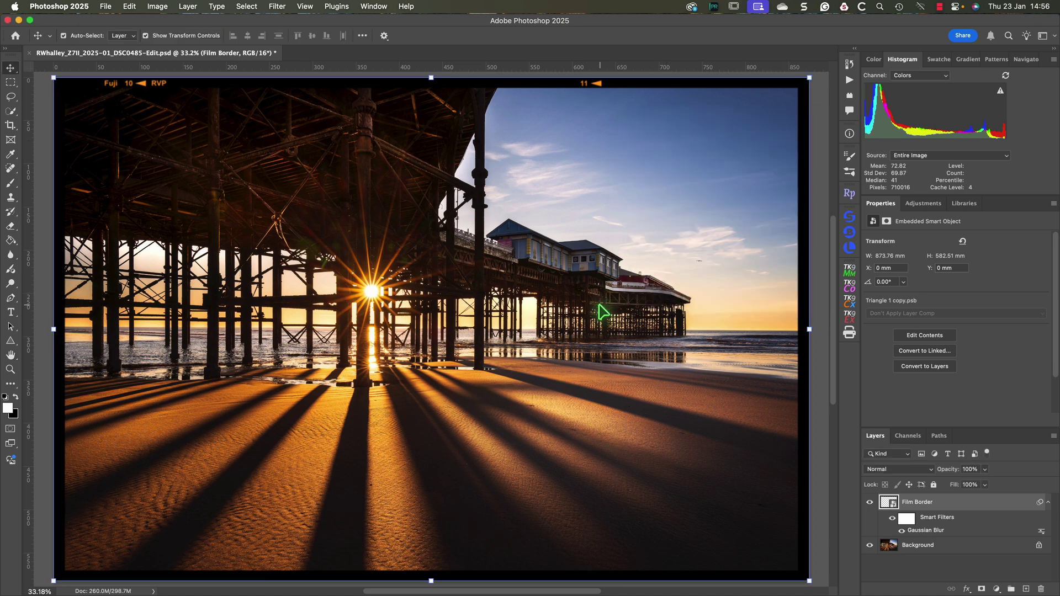